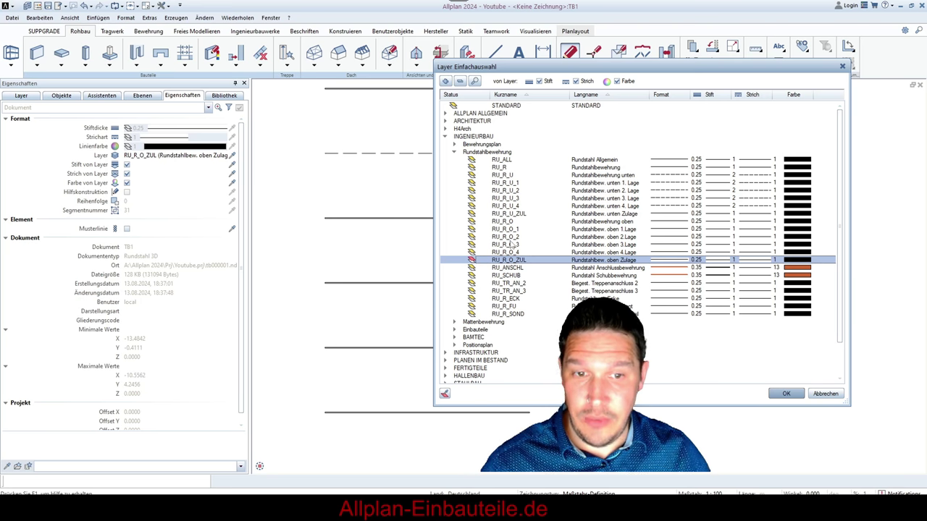
Assign the layer RU_ANSCHL (Rundstahl Anschlussbewehrung) to the lowest line in the plan.
double_click(517, 268)
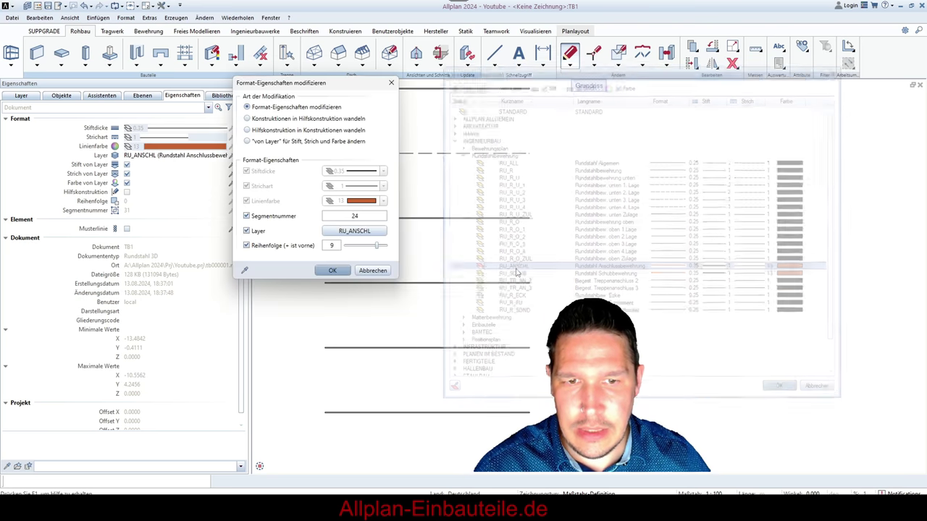
click(321, 269)
drag(435, 432, 397, 384)
scroll(385, 340, down, 3)
key(Escape)
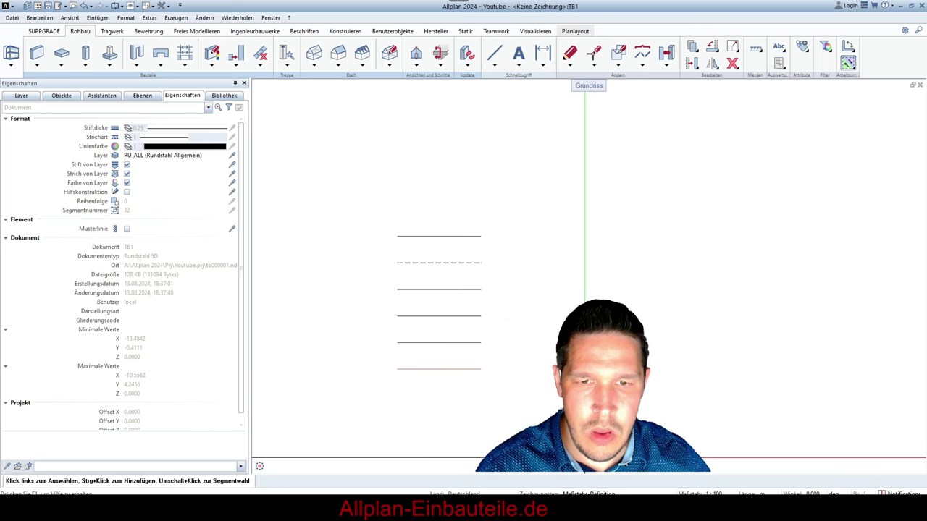
Set the drawing type of the plan view to Bewehrungszeichnung.
scroll(442, 304, up, 5)
scroll(555, 282, down, 2)
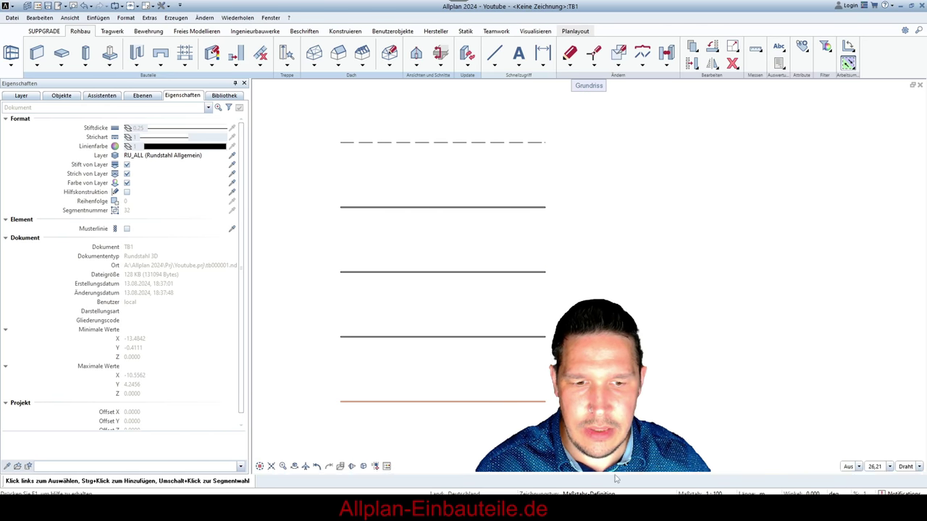
click(590, 494)
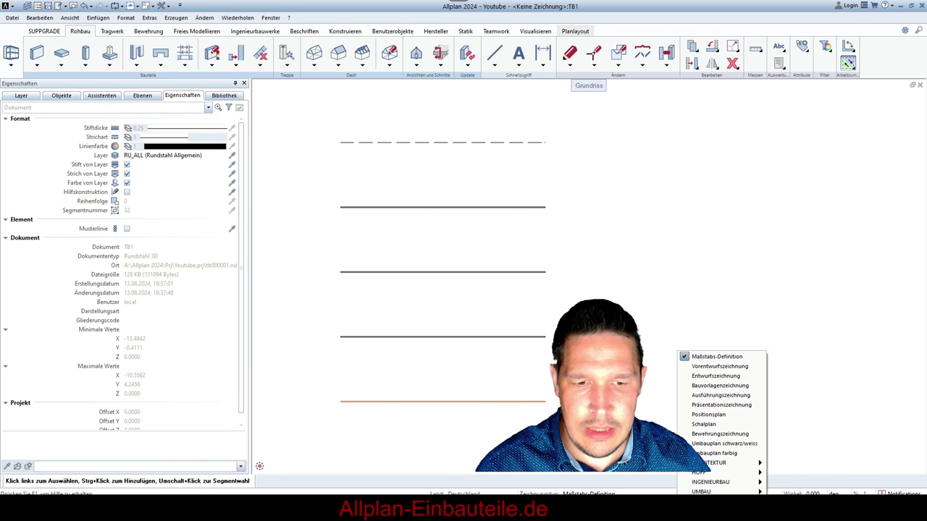
click(717, 433)
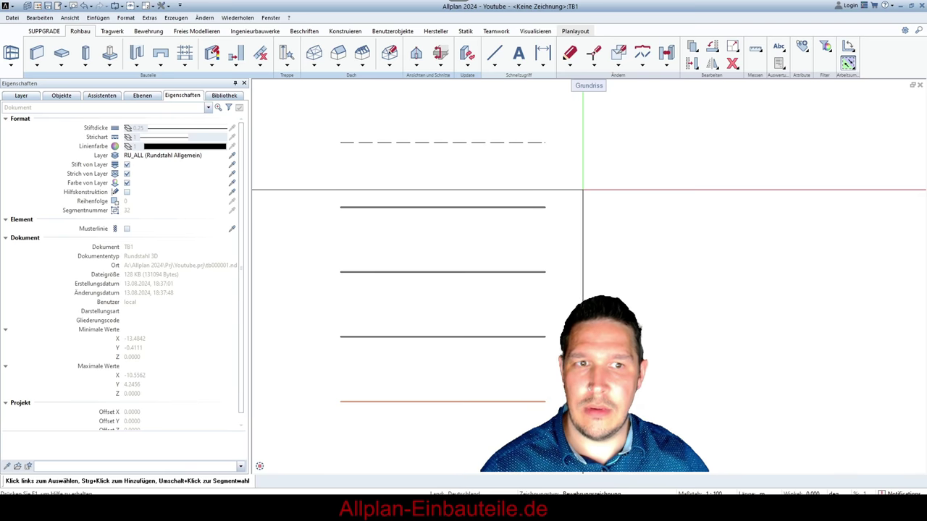
Open the management of line styles, area styles and drawing types from the layer format definitions.
key(ctrl+l)
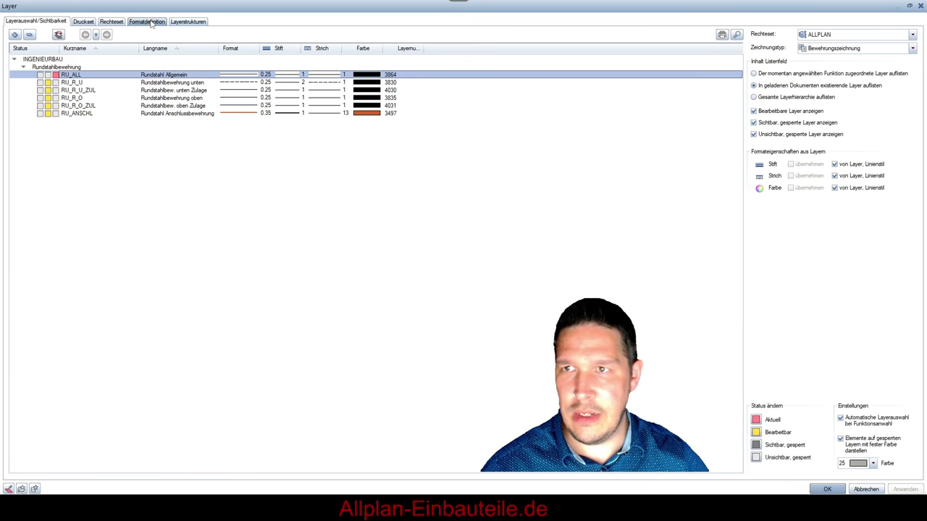
click(148, 22)
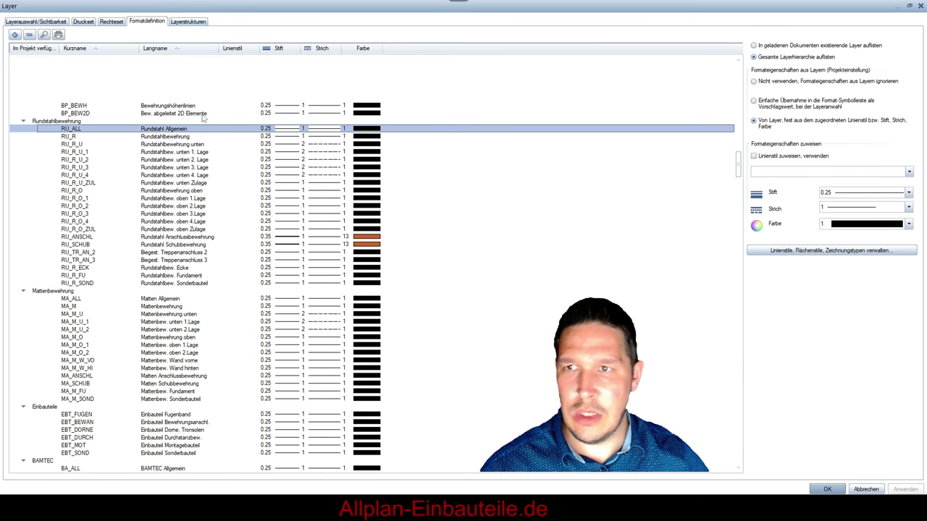
scroll(195, 145, up, 3)
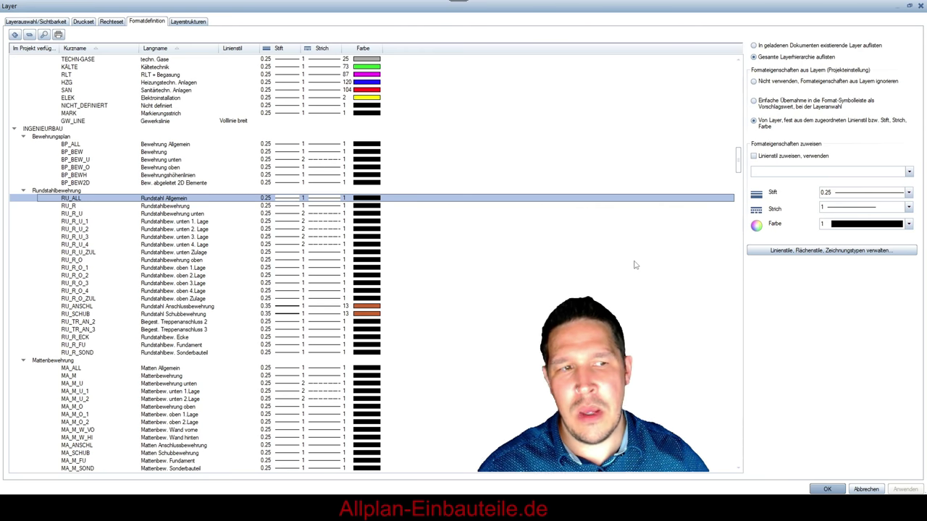
click(813, 251)
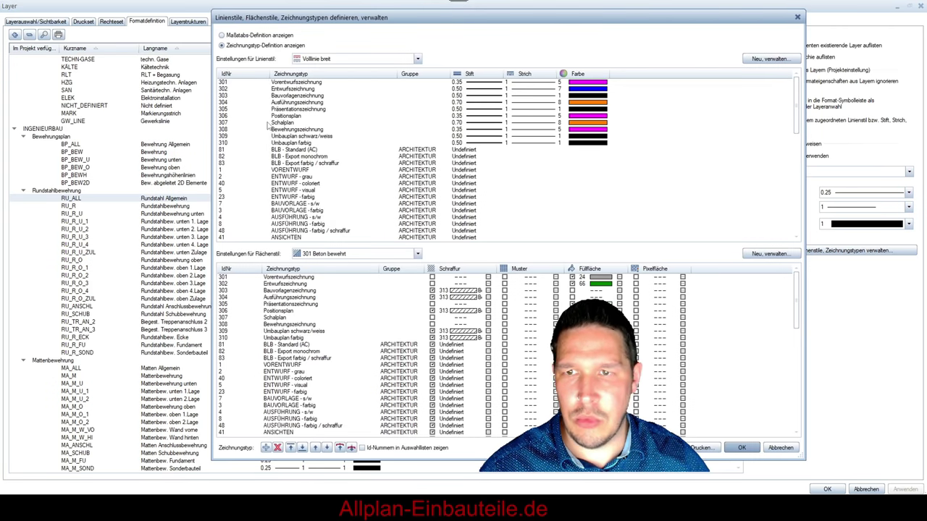
Choose the Volllinie schmal line style for its drawing-type settings and open the line style management.
click(417, 59)
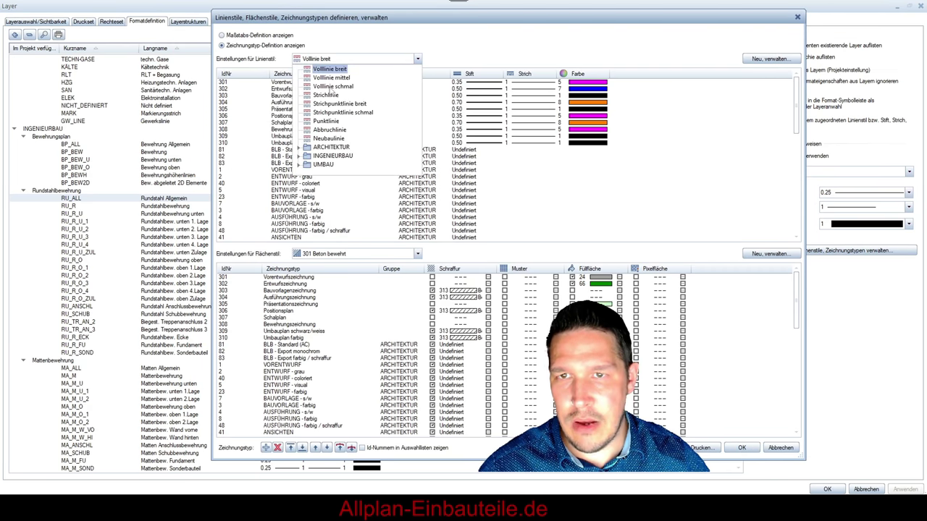
click(329, 86)
click(769, 59)
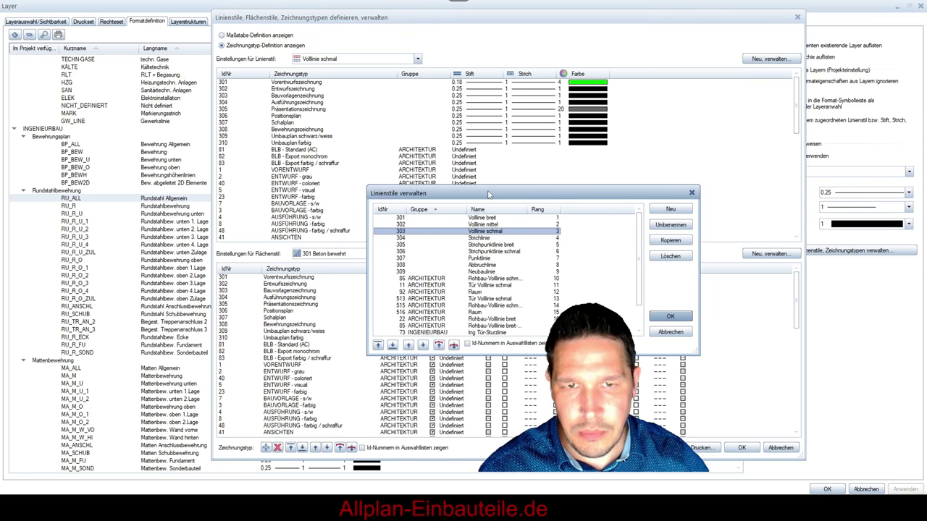
drag(489, 194, 424, 139)
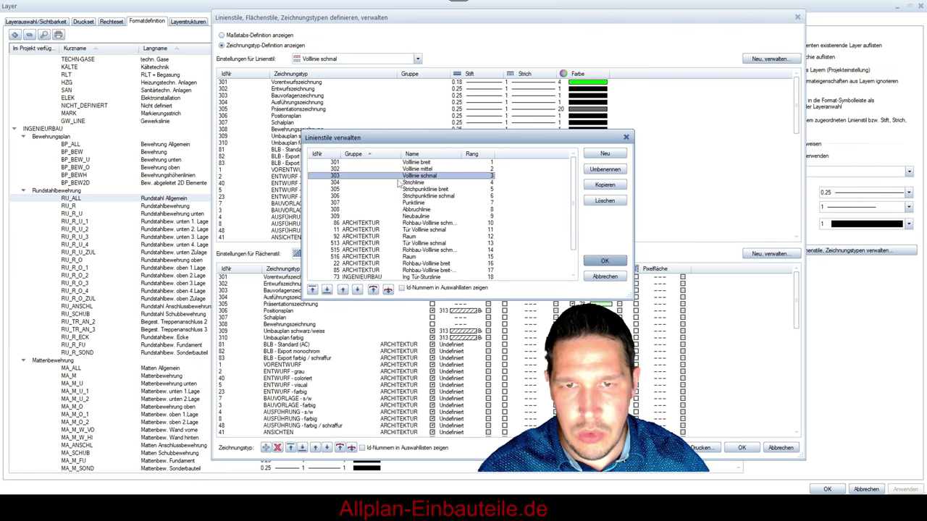
Copy the Volllinie schmal line style as Bew_Allg and assign it to a new group named SUPPGRADE.
click(604, 184)
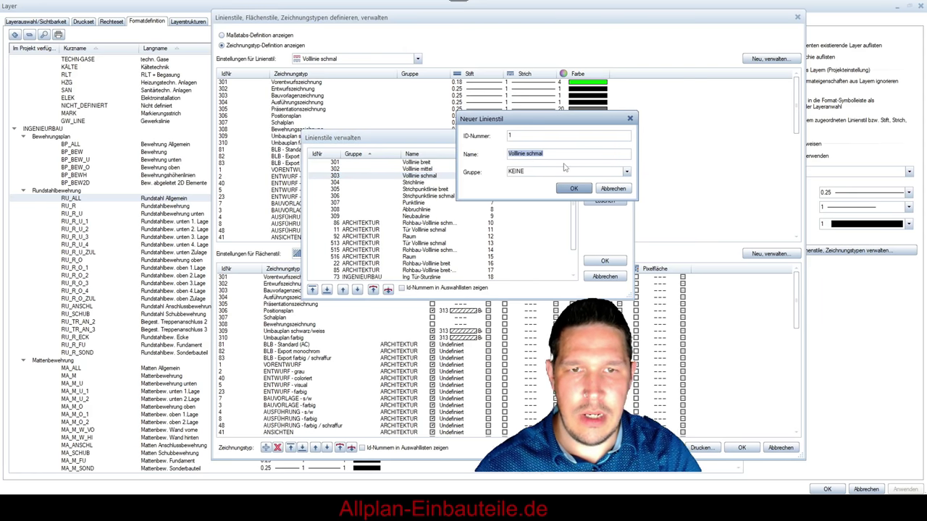
text(Rundstahl_Allg)
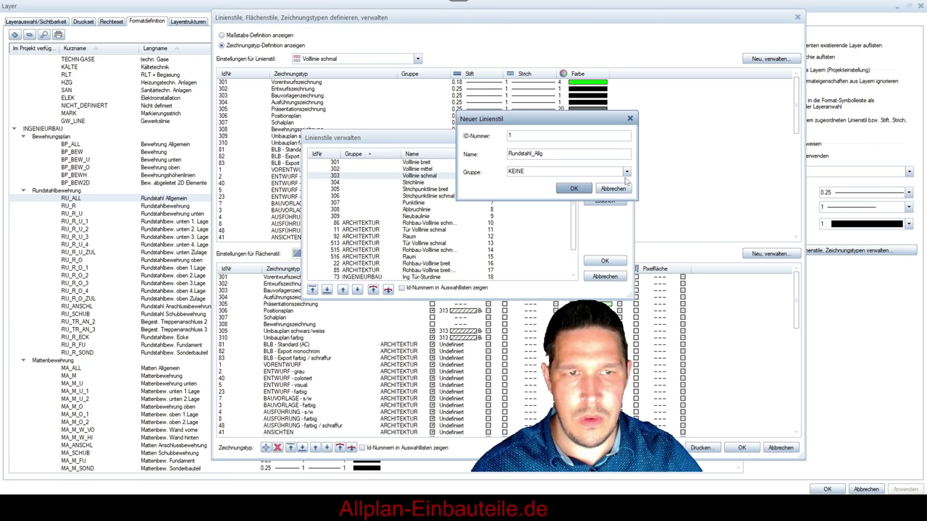
click(626, 172)
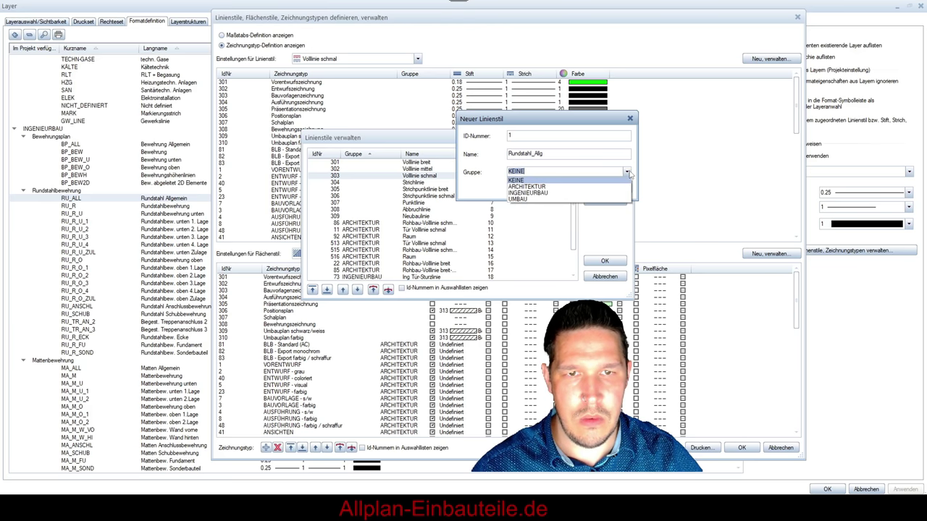
click(547, 194)
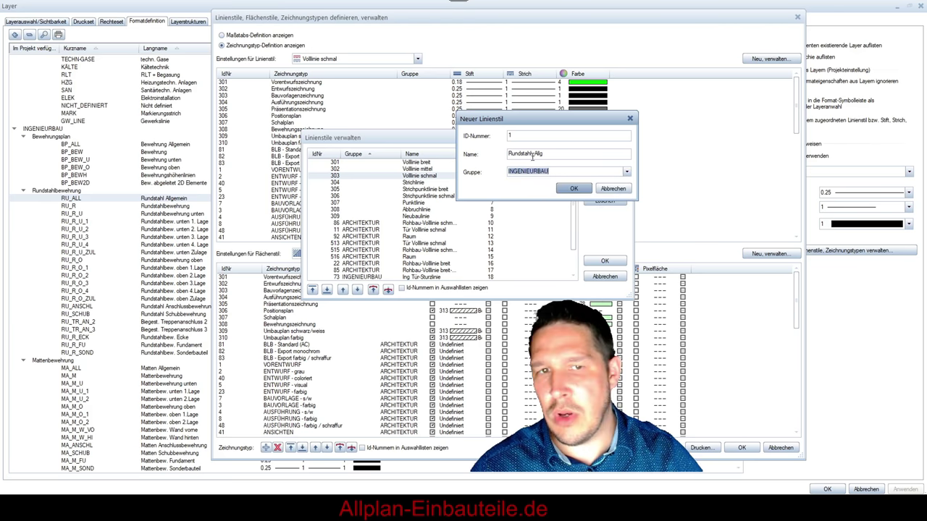
drag(532, 156, 485, 159)
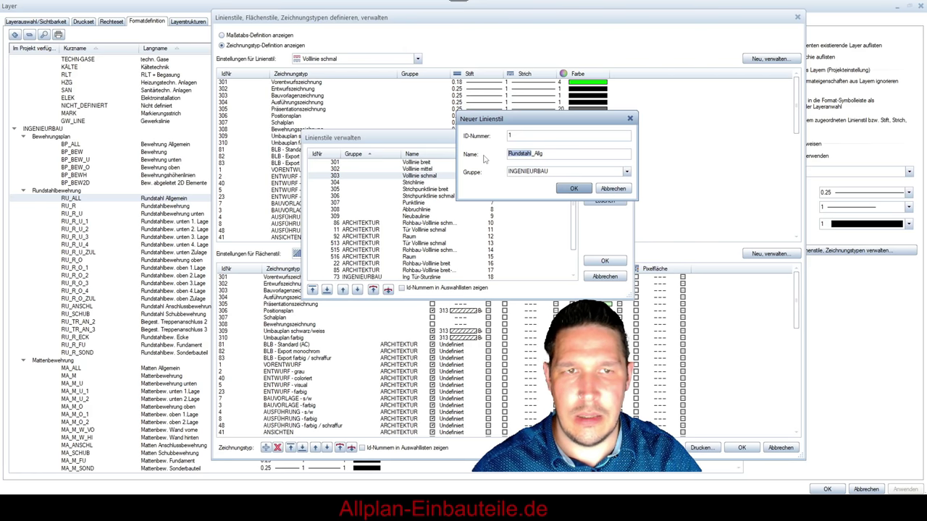
text(Bew)
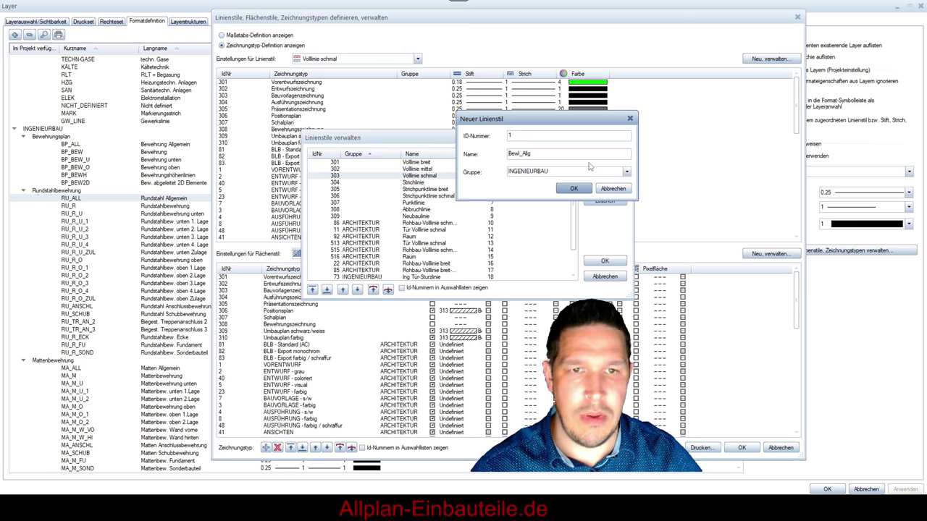
click(627, 172)
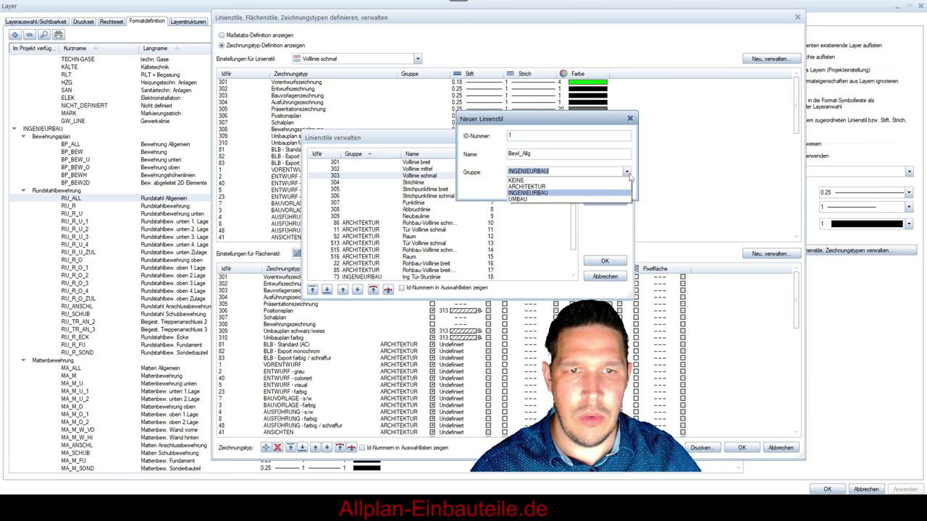
click(629, 175)
text(SUPPGRADE)
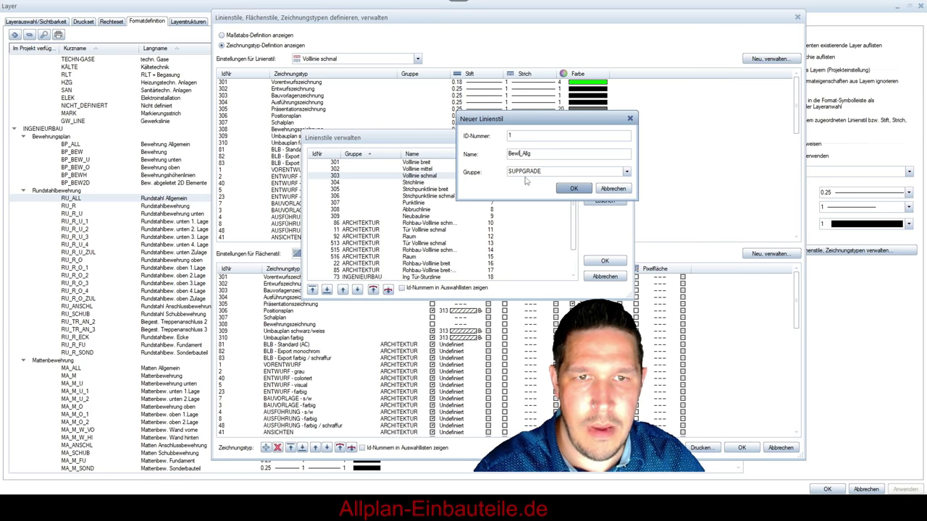
click(571, 188)
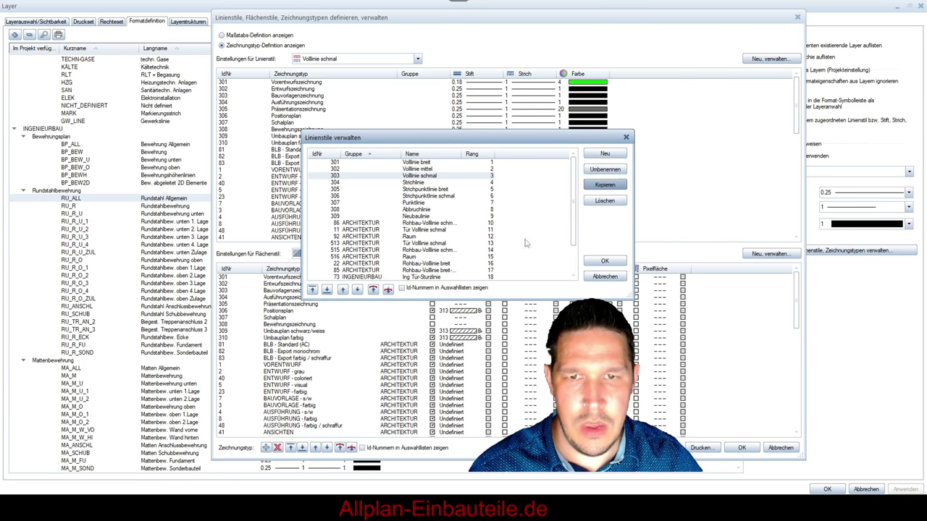
Copy the Bew_Allg line style in the SUPPGRADE group under the name Bew_Unten.
click(604, 184)
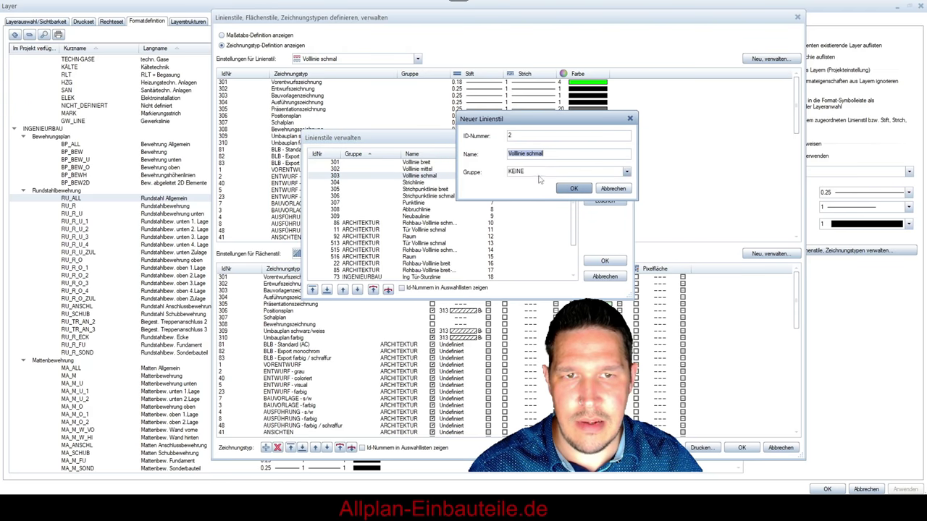
click(613, 188)
scroll(452, 230, down, 2)
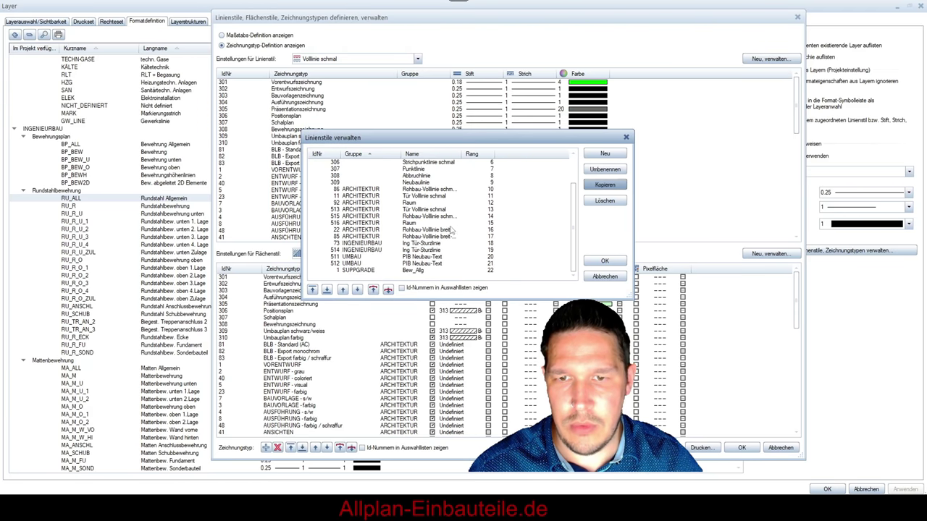
click(373, 272)
click(458, 277)
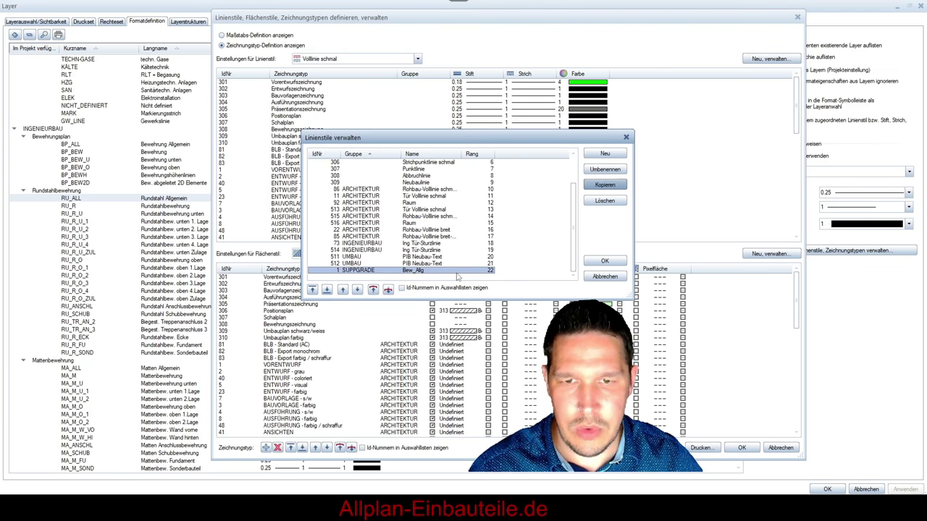
click(605, 185)
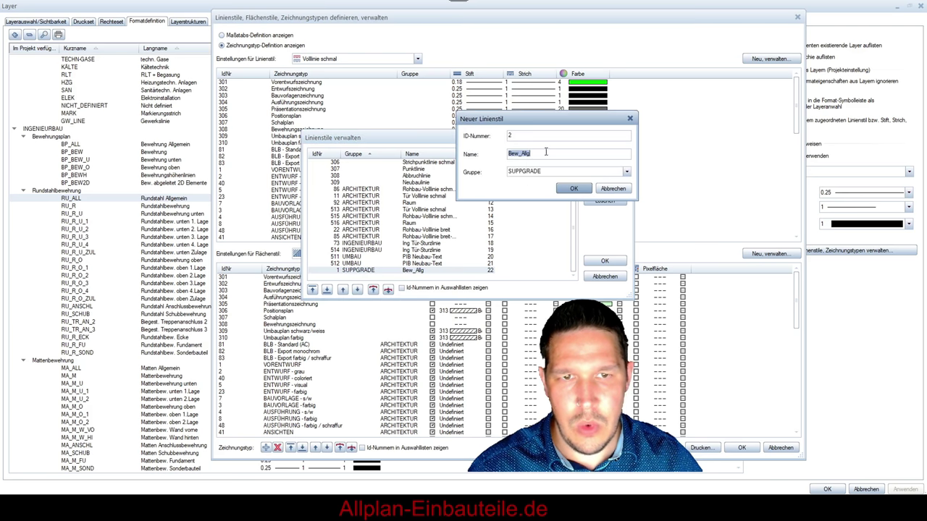
click(551, 154)
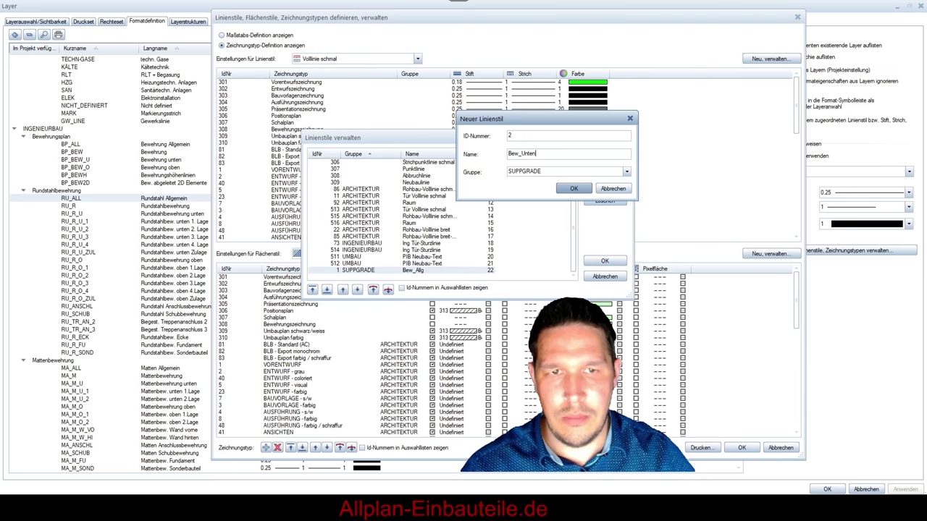
click(572, 188)
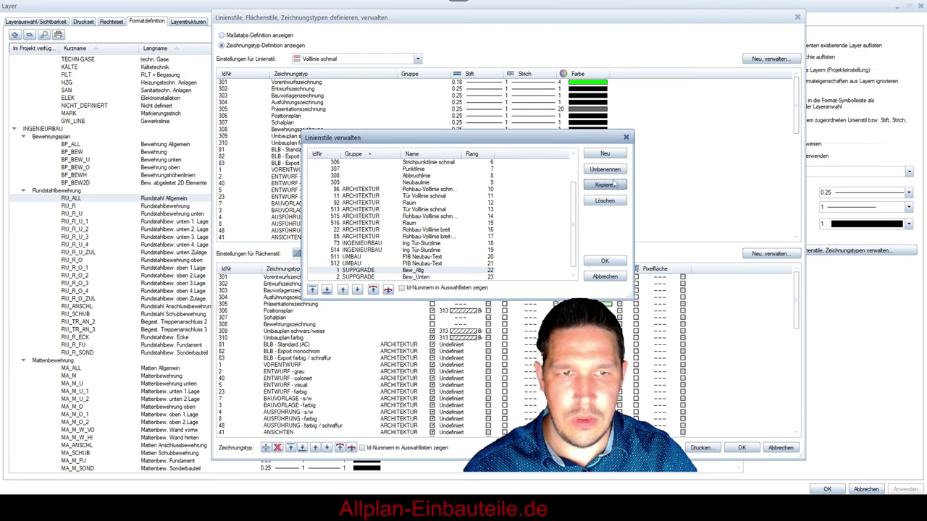
Copy the Bew_Unten line style in the SUPPGRADE group under the name Bew_Unten_Zulagen.
click(514, 273)
click(603, 186)
click(534, 153)
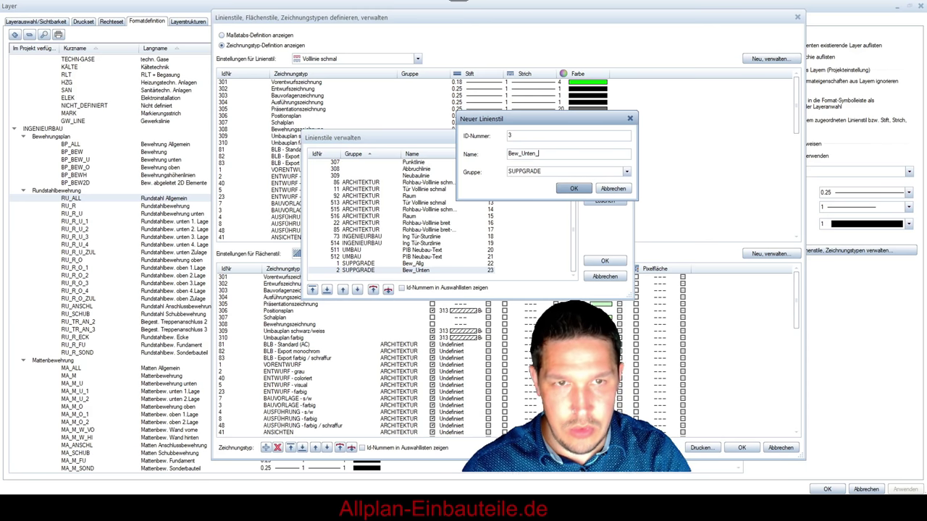
text(_Zulagen)
key(Return)
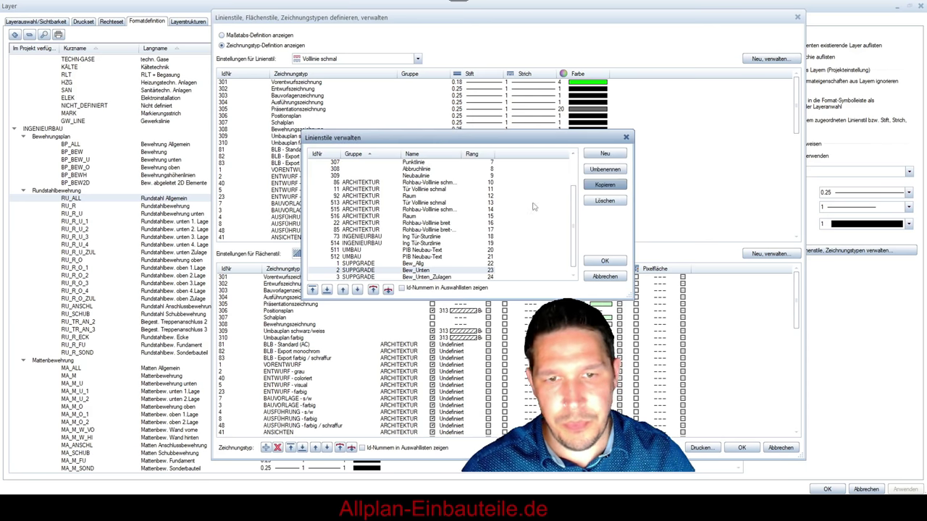
Copy the Bew_Unten_Zulagen line style in the SUPPGRADE group under the name Bew_Oben.
click(489, 271)
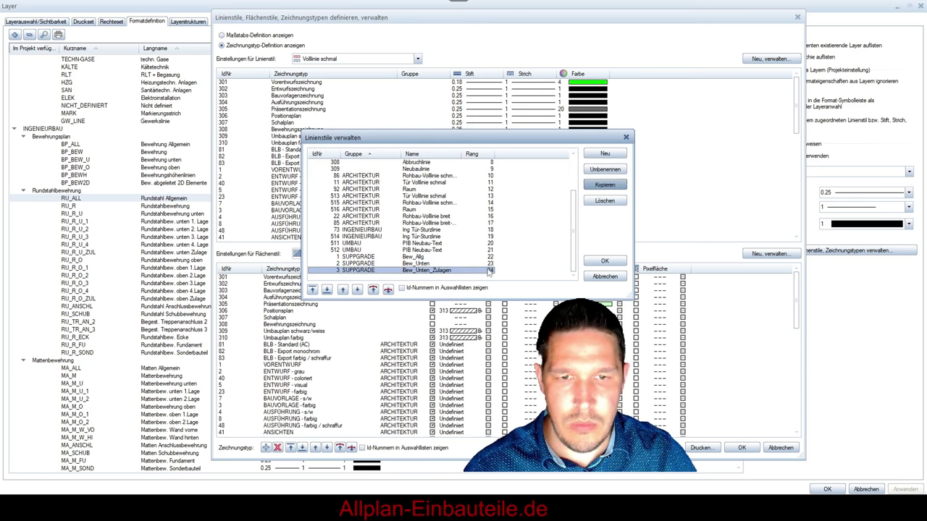
click(604, 184)
click(533, 154)
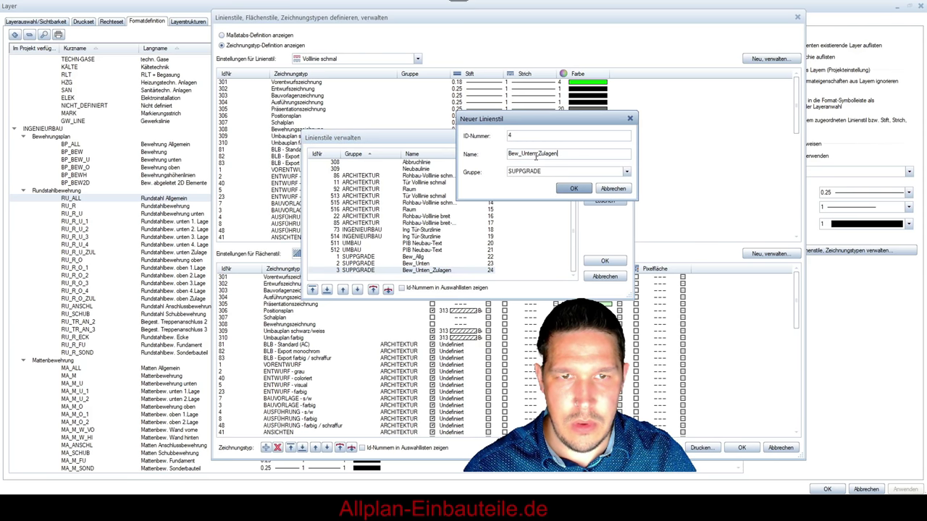
drag(536, 155, 525, 157)
text(Oben)
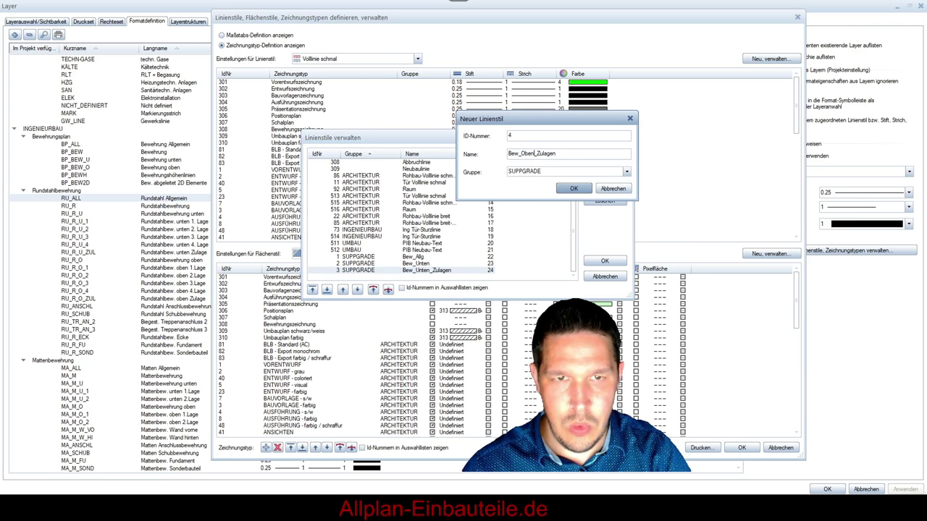
key(shift+End)
key(Delete)
click(567, 189)
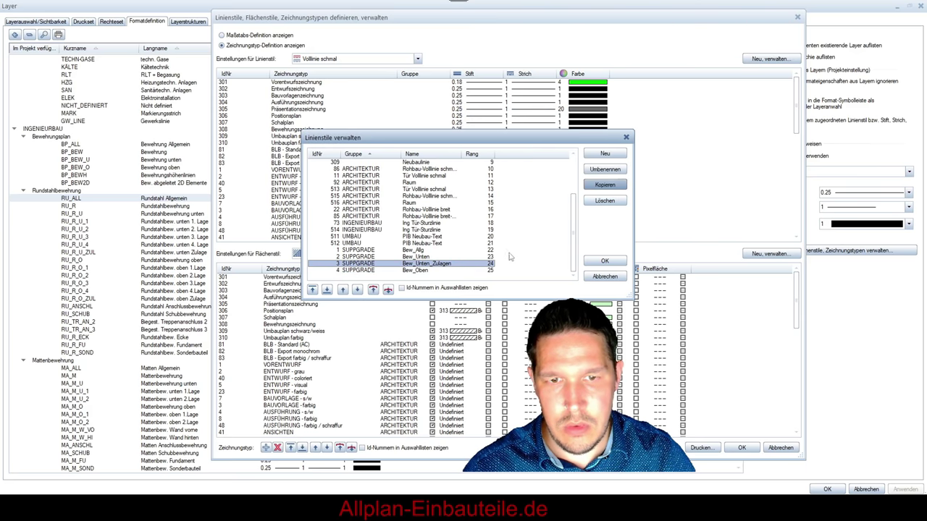
Copy the Bew_Oben line style in the SUPPGRADE group under the name Bew_Oben_Zulagen.
click(484, 271)
click(605, 185)
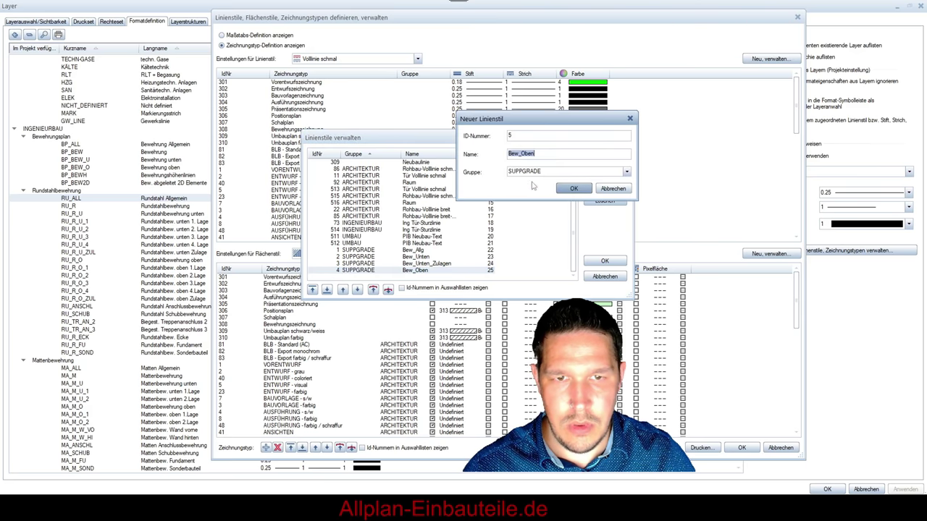
click(557, 155)
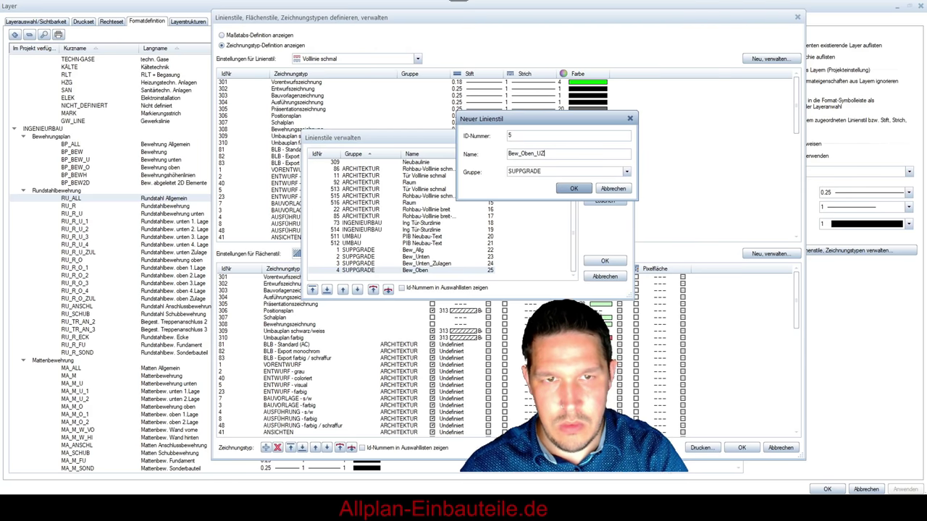
click(569, 189)
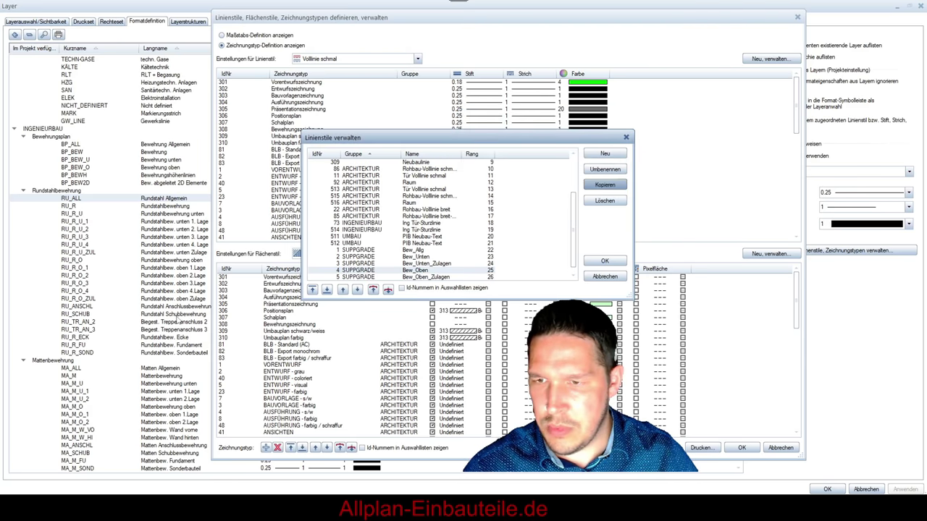
Copy the Bew_Oben_Zulagen line style in the SUPPGRADE group as Bew_Anschluss and accept the line style list.
click(478, 277)
right_click(498, 271)
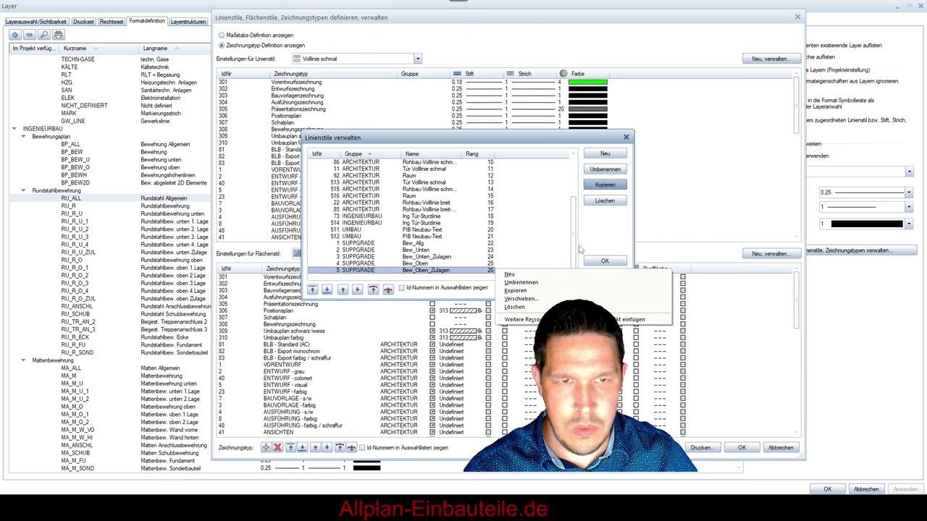
click(515, 290)
drag(556, 154, 529, 153)
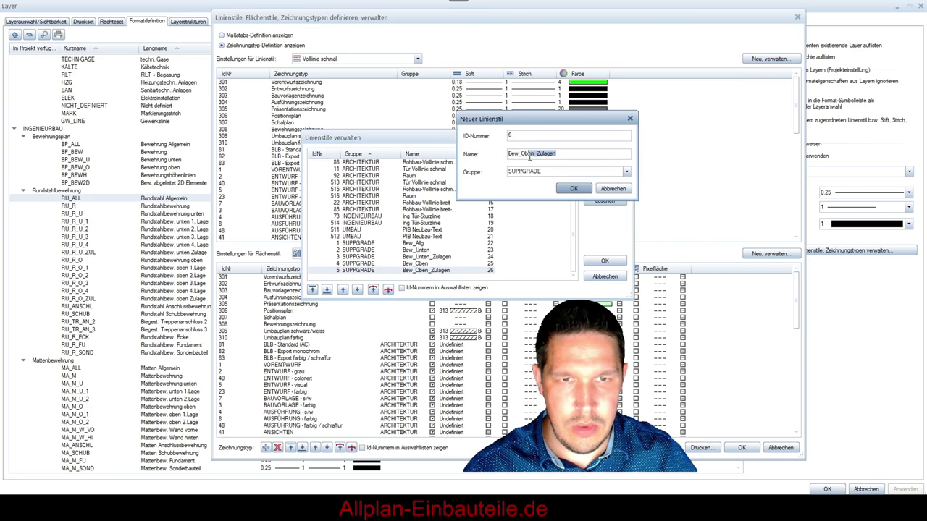
text(A)
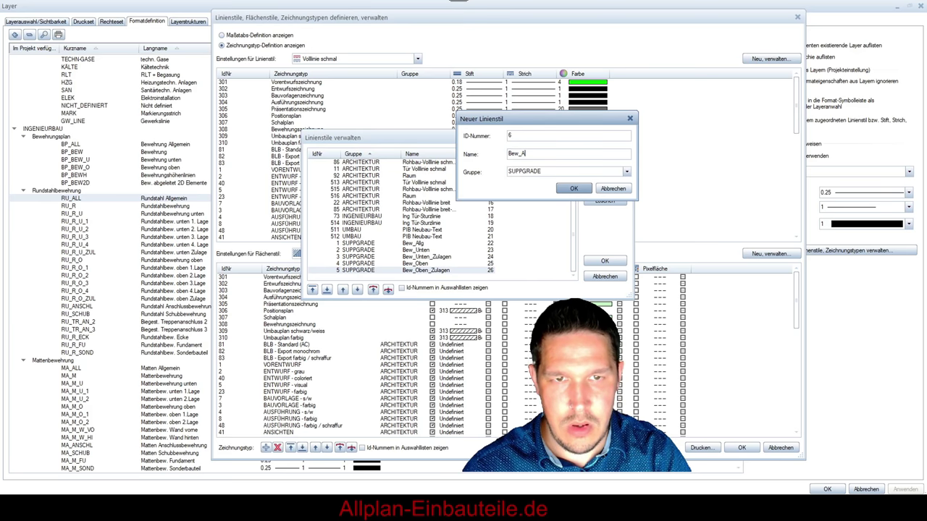
text(mschlus)
key(Return)
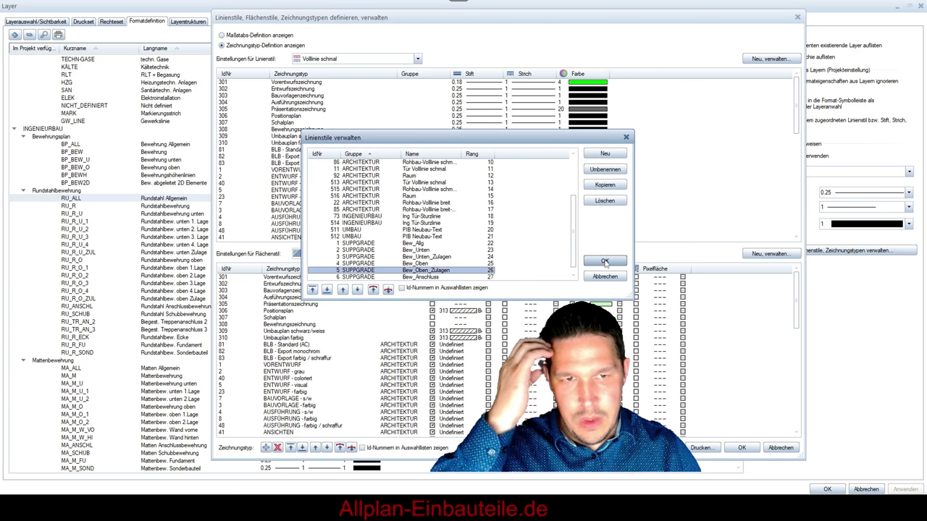
key(Return)
With the Bew_Allg line style displayed, copy the drawing type Bewehrungszeichnung under the name Bewehrungszeichnung Konstruktion.
click(417, 59)
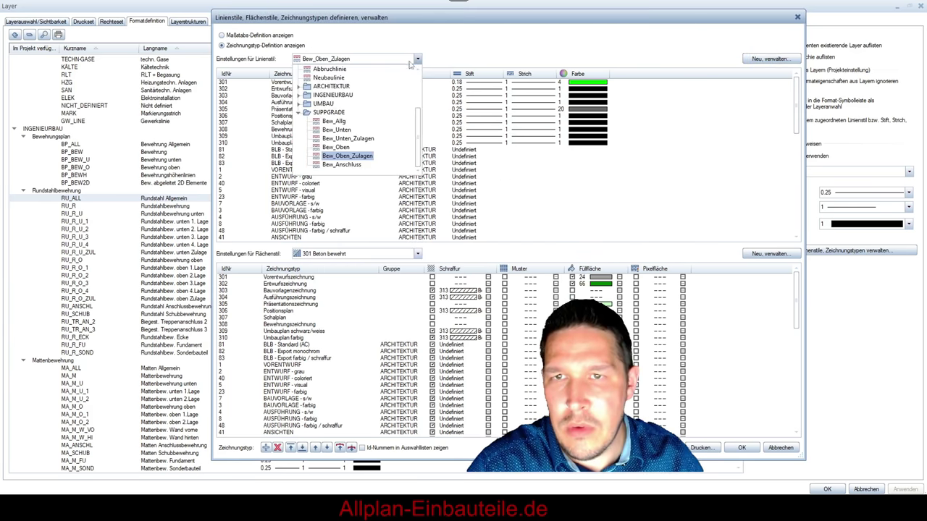
click(334, 121)
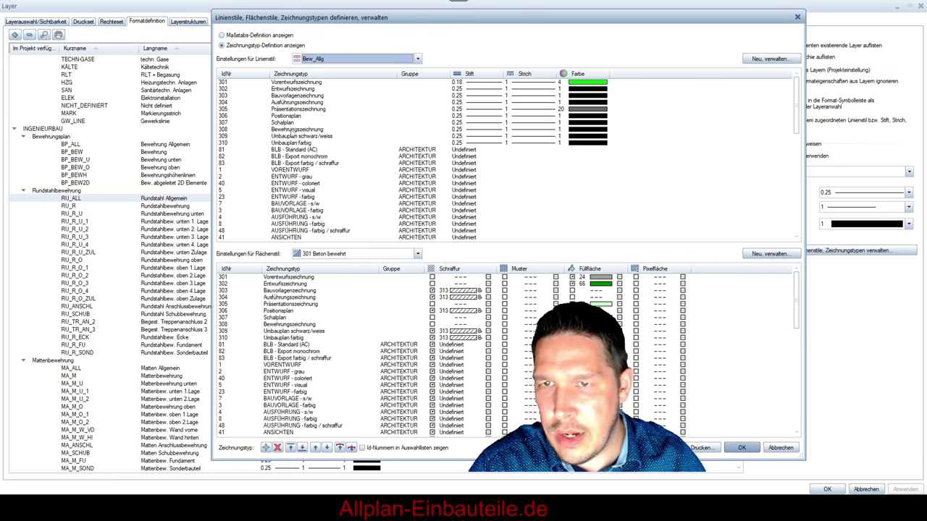
click(288, 130)
right_click(255, 132)
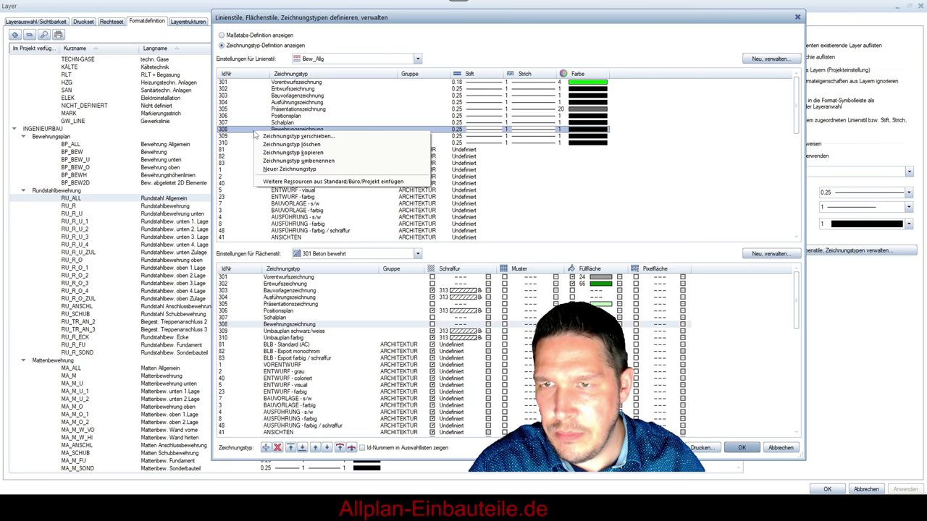
click(319, 154)
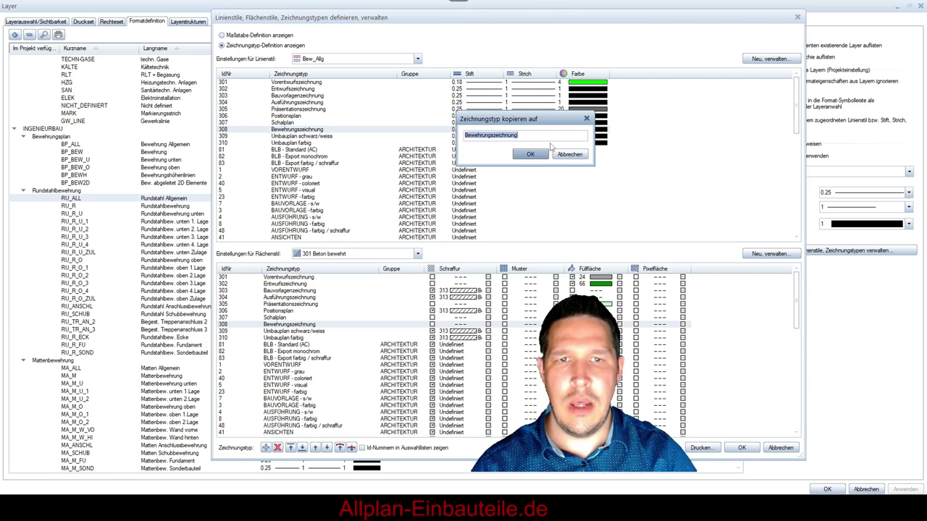
key(End)
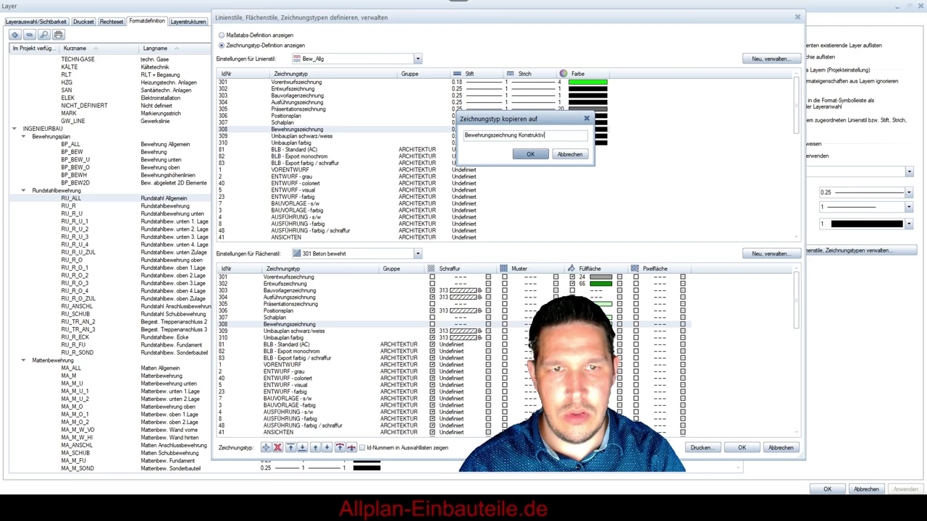
key(Return)
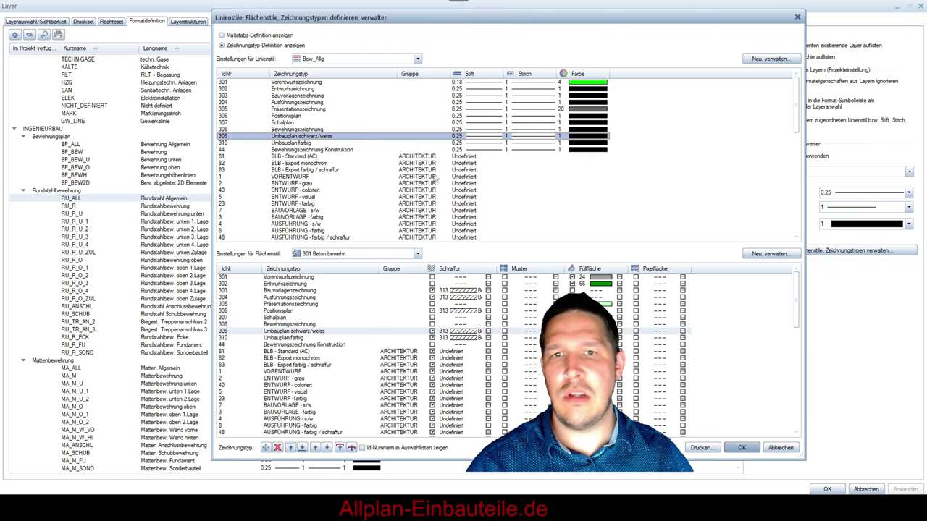
Set the colour of the Bew_Allg line style to 117 for the drawing type Bewehrungszeichnung Konstruktion.
click(320, 130)
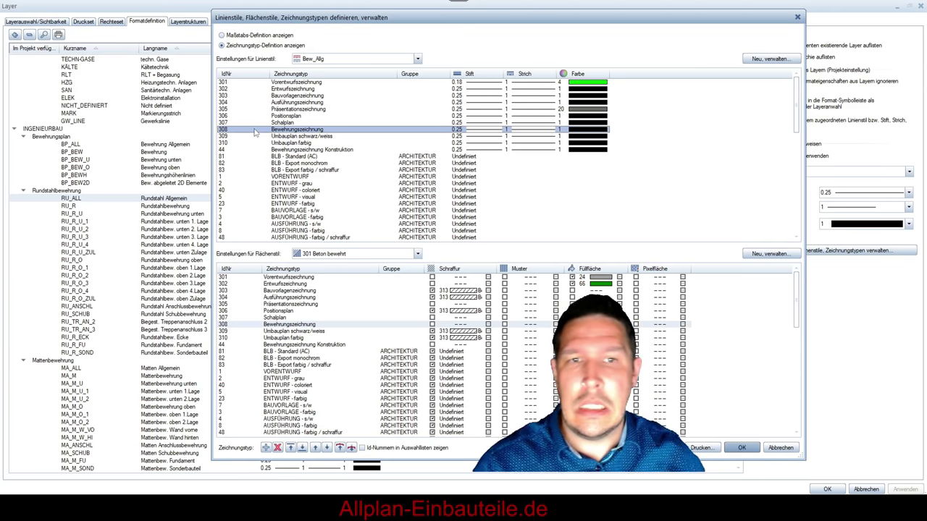
click(221, 150)
click(592, 151)
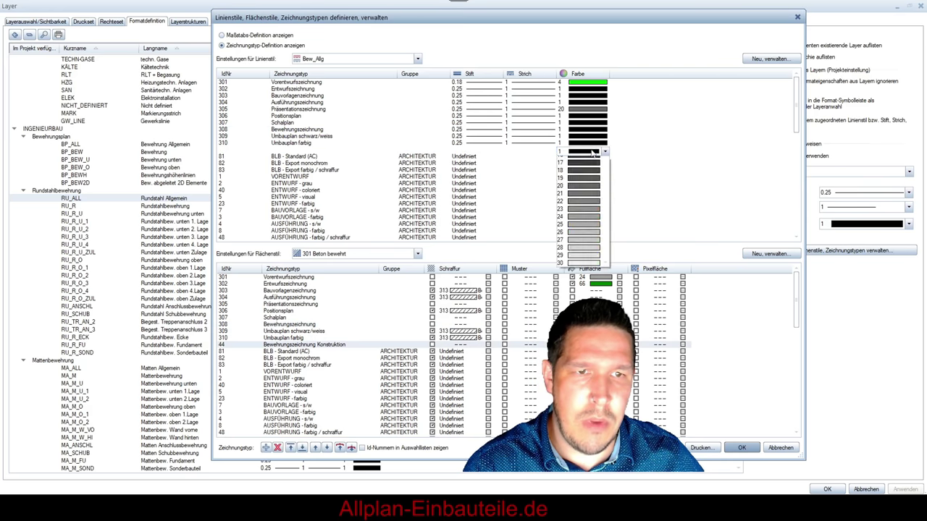
scroll(594, 203, down, 10)
scroll(606, 245, down, 12)
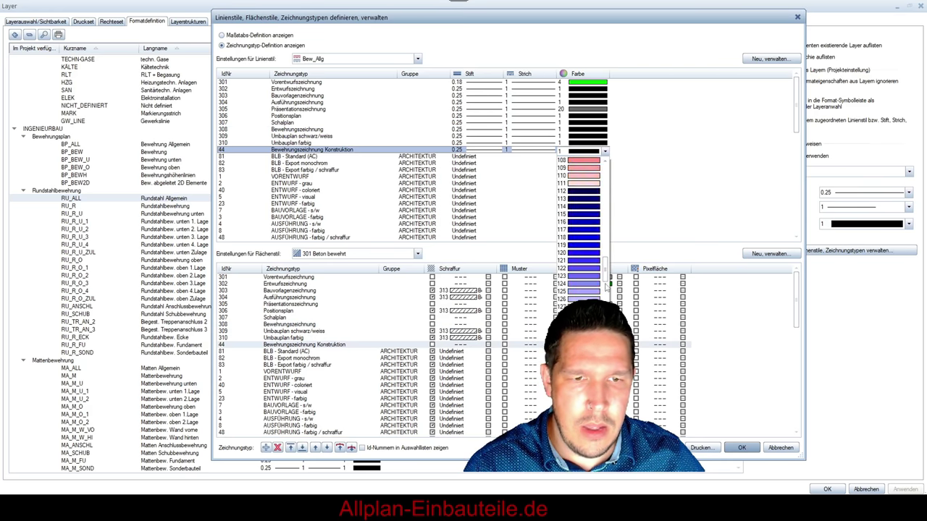
click(576, 261)
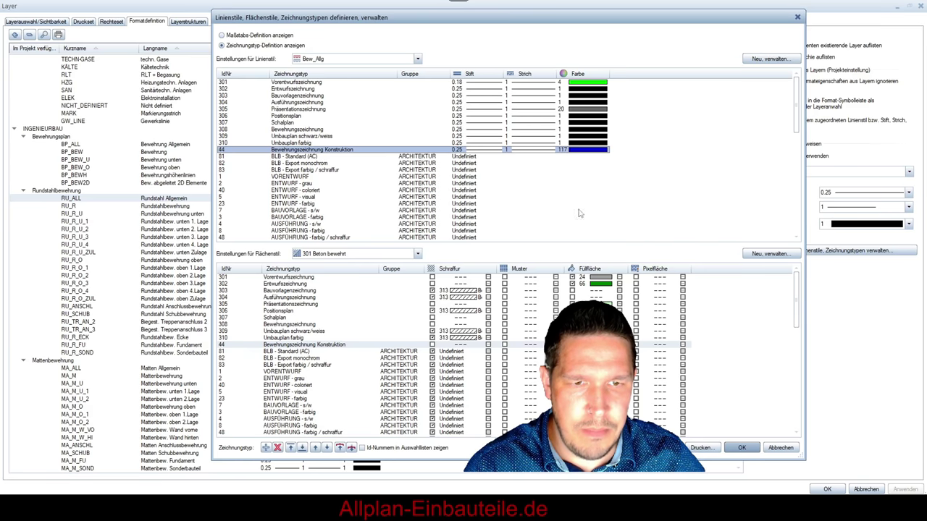
click(521, 176)
Set the colour of the Bew_Unten line style to green 4 for the drawing type Bewehrungszeichnung Konstruktion.
click(412, 60)
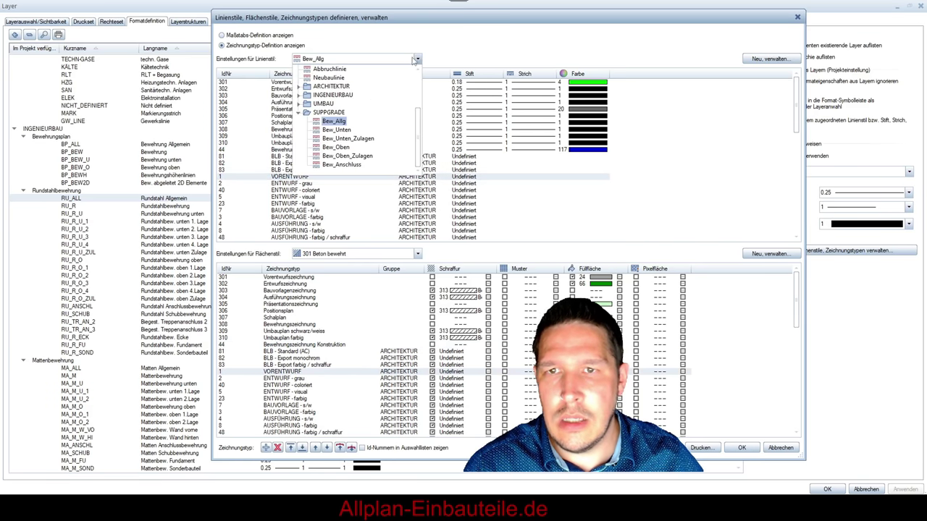
click(352, 134)
click(324, 150)
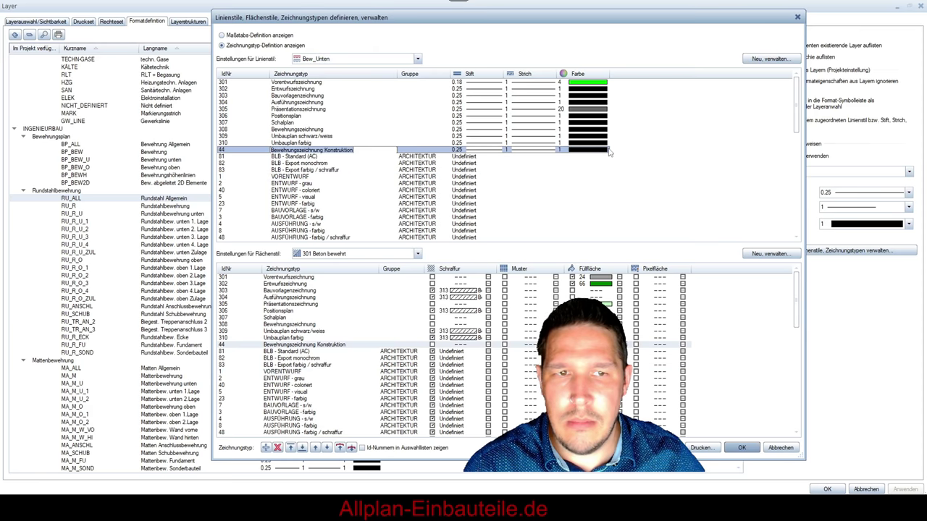
click(605, 151)
scroll(610, 165, up, 5)
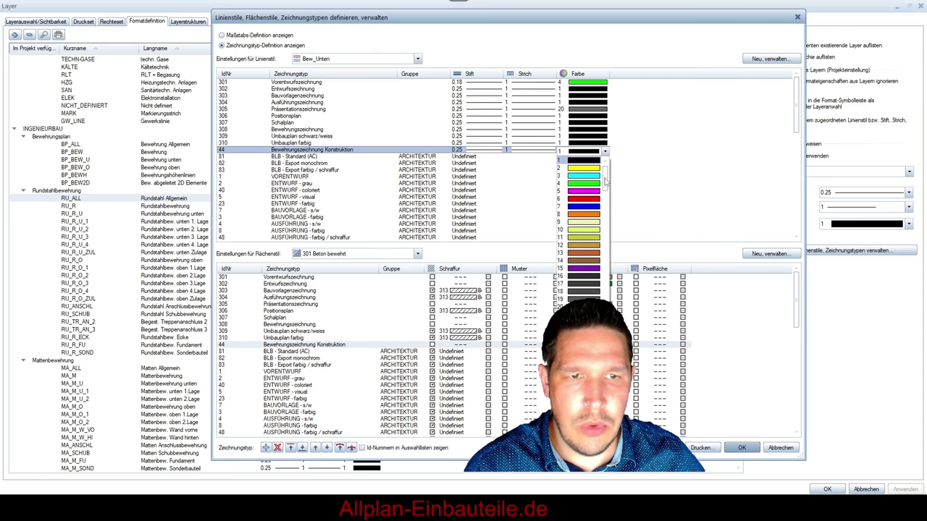
click(587, 199)
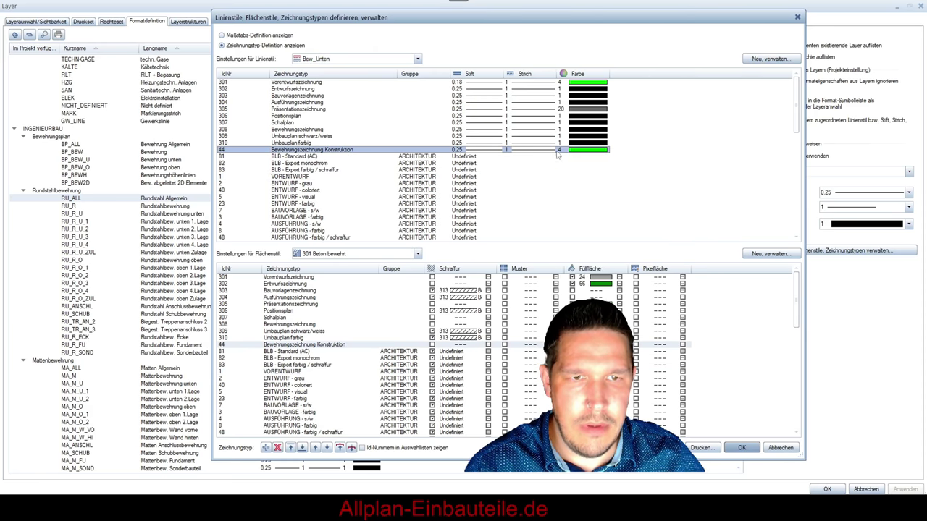
Set the Bew_Unten_Zulagen line style to dark green 64 for the drawing type Bewehrungszeichnung Konstruktion.
click(417, 59)
click(348, 139)
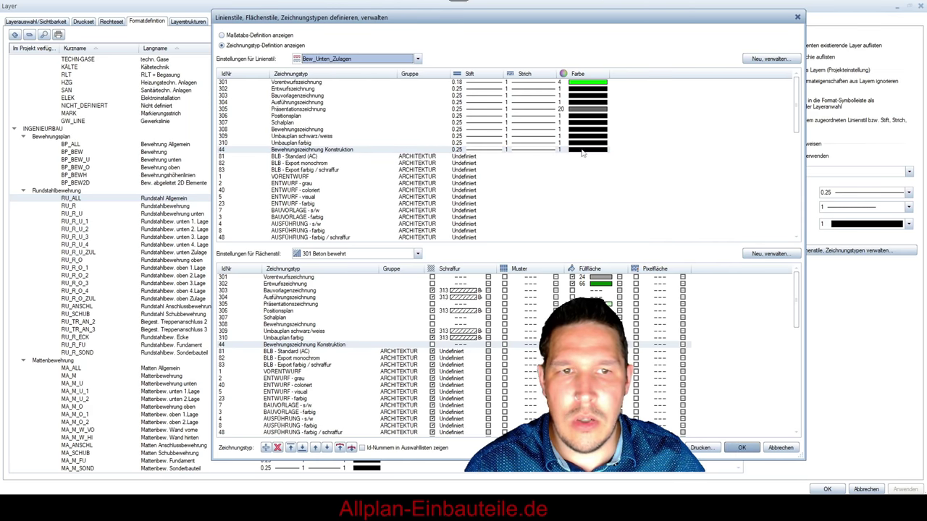
click(605, 151)
scroll(604, 210, down, 6)
scroll(604, 220, down, 3)
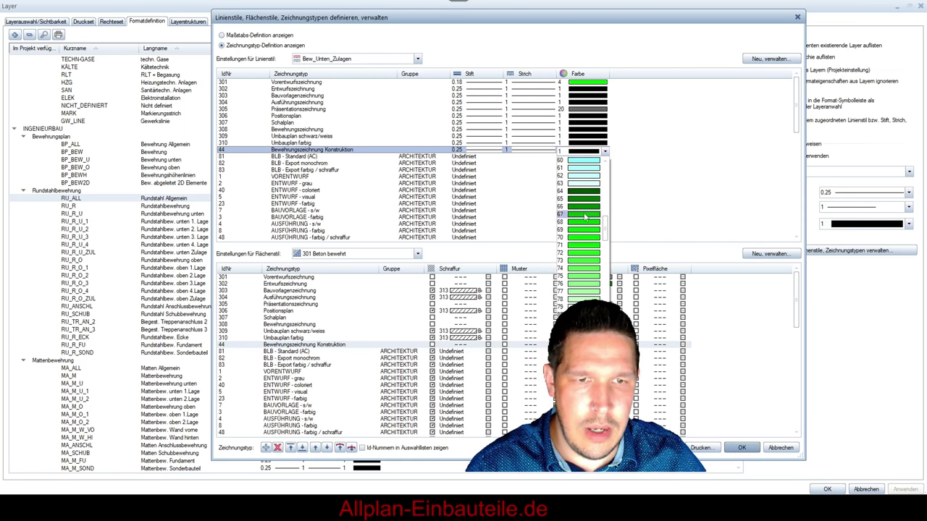
click(583, 198)
Set the Bew_Oben line style to blue 7 for the drawing type Bewehrungszeichnung Konstruktion.
click(418, 59)
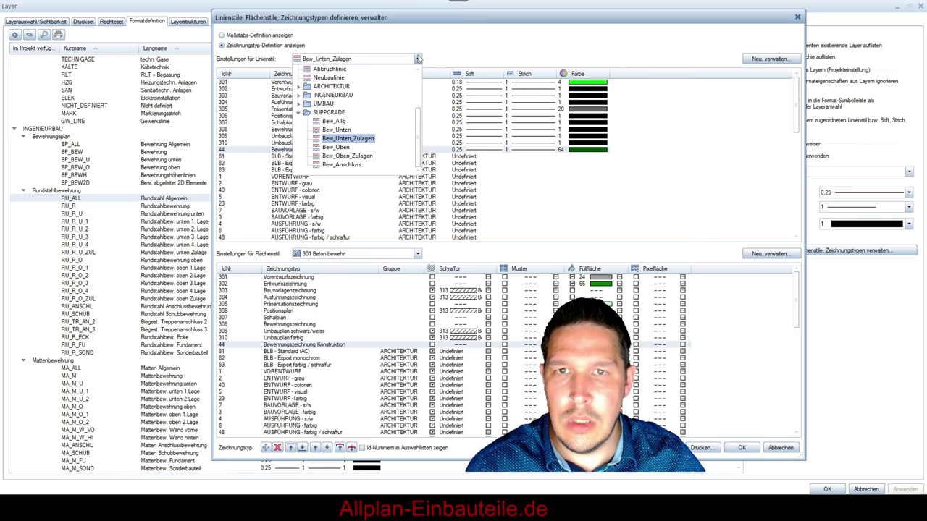
click(336, 147)
click(605, 152)
scroll(590, 181, up, 3)
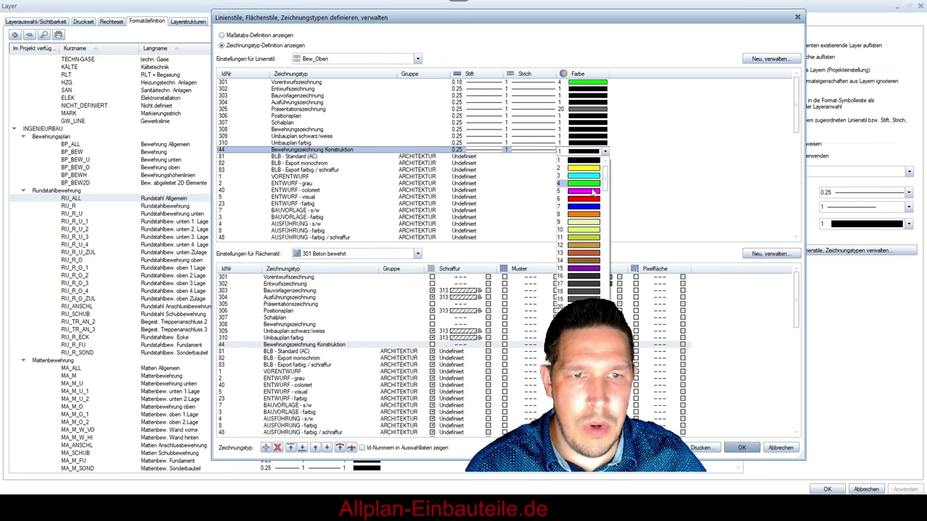
click(583, 208)
Set the Bew_Oben_Zulagen line style to magenta 88 for the drawing type Bewehrungszeichnung Konstruktion.
click(418, 59)
click(372, 155)
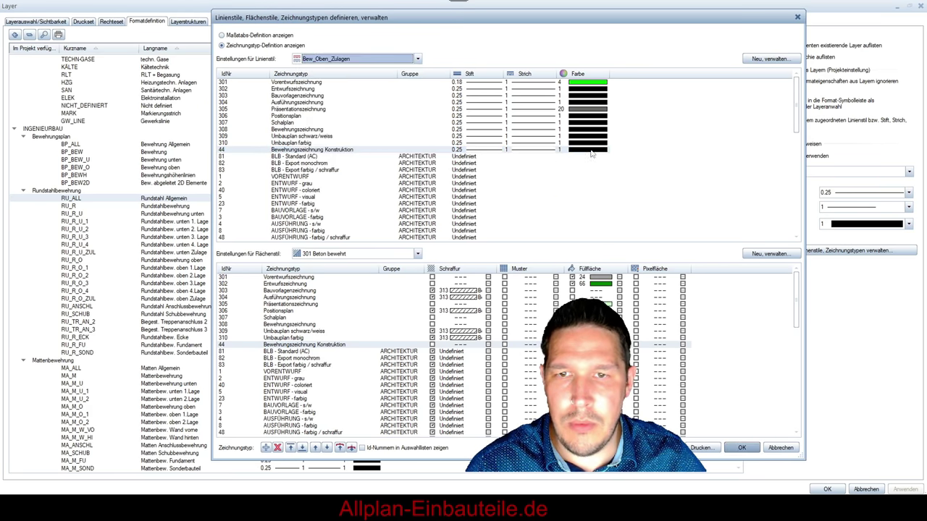
click(605, 152)
scroll(604, 179, down, 20)
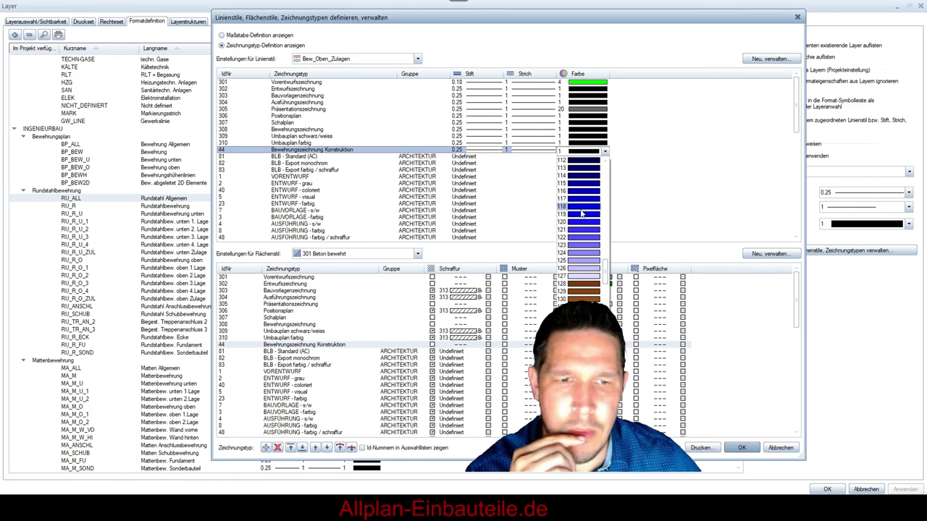
drag(607, 272, 604, 243)
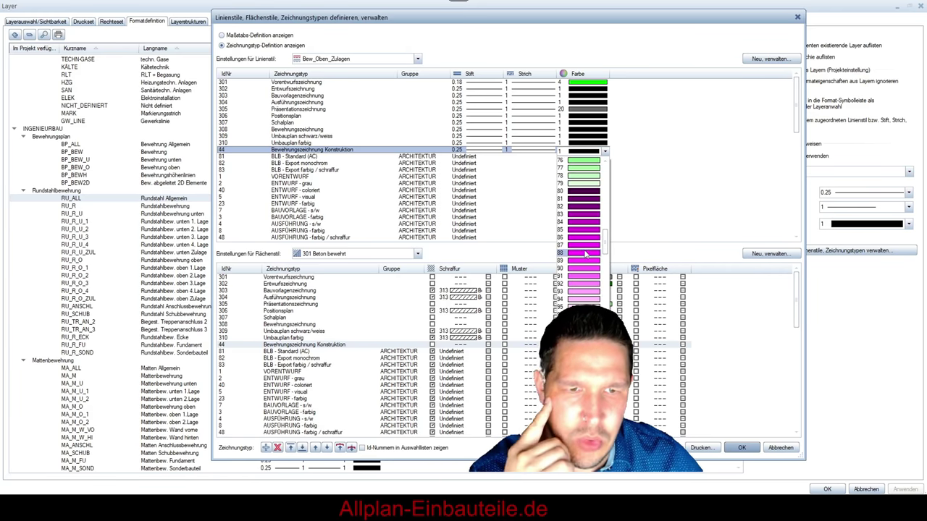
click(583, 259)
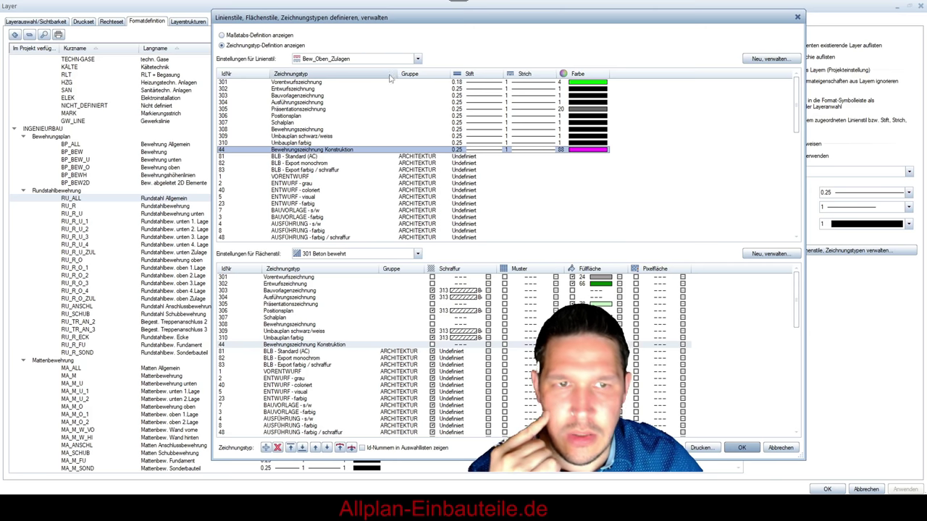
Change the Bew_Oben line style's colour to 95 for the drawing type Bewehrungszeichnung Konstruktion.
click(418, 59)
click(348, 152)
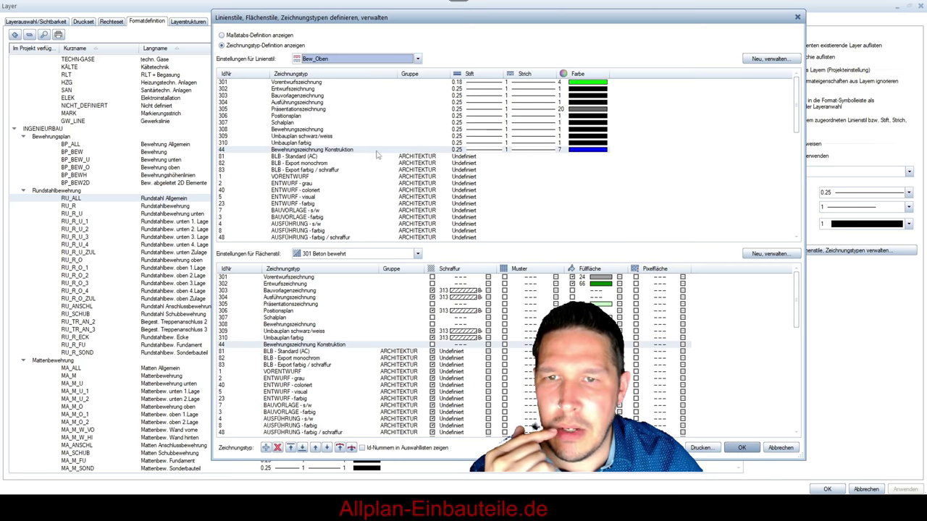
click(594, 152)
scroll(590, 189, down, 10)
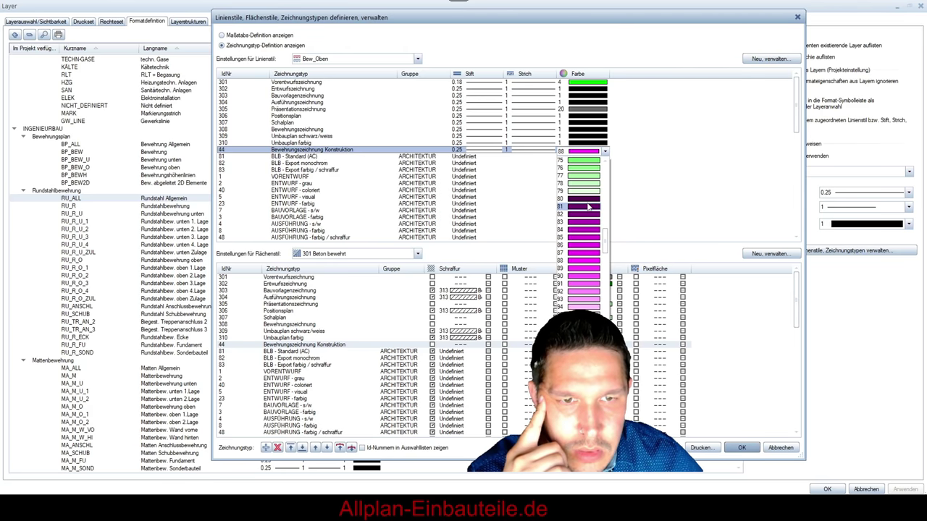
click(580, 314)
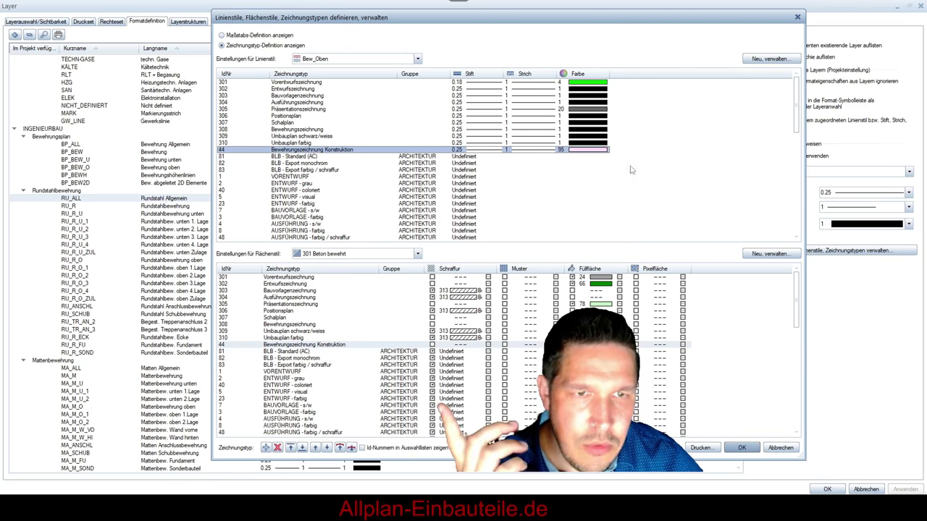
Set the Bew_Anschluss line style to orange 8 for the drawing type Bewehrungszeichnung Konstruktion.
click(384, 61)
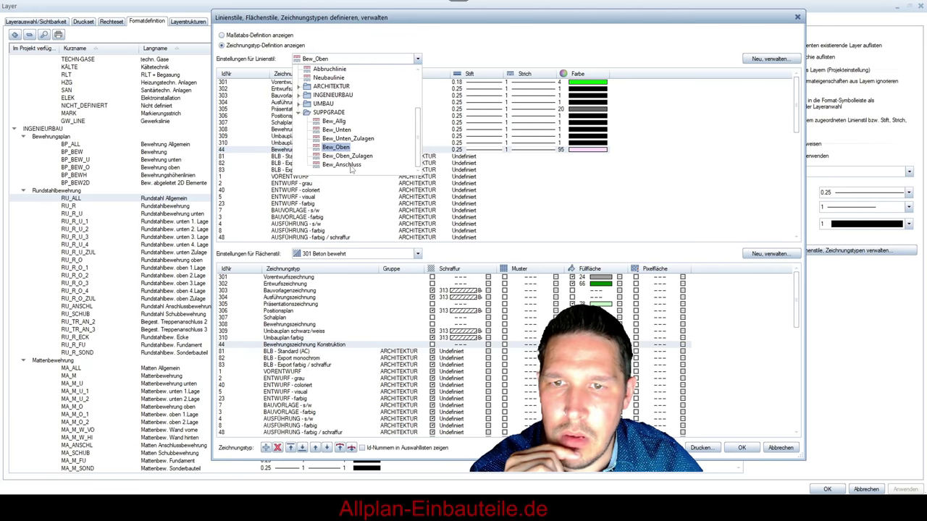
click(346, 165)
click(598, 151)
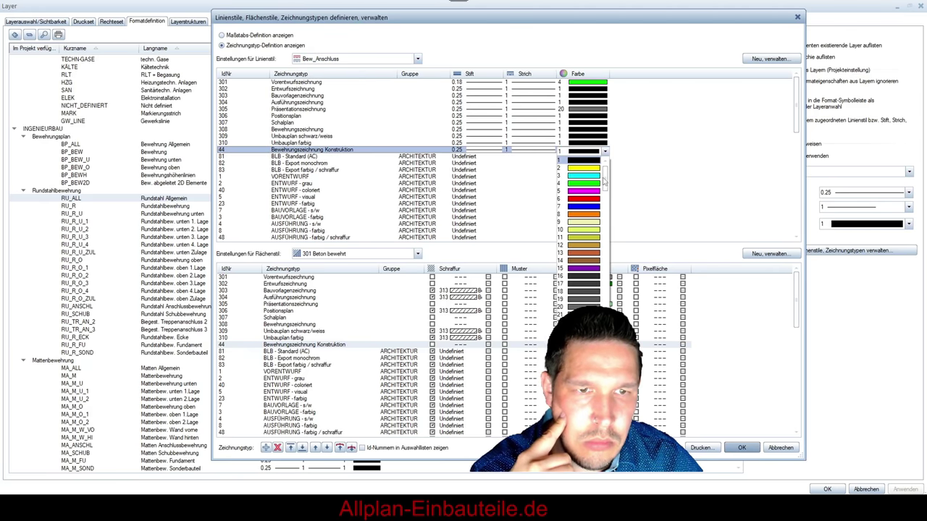
click(584, 214)
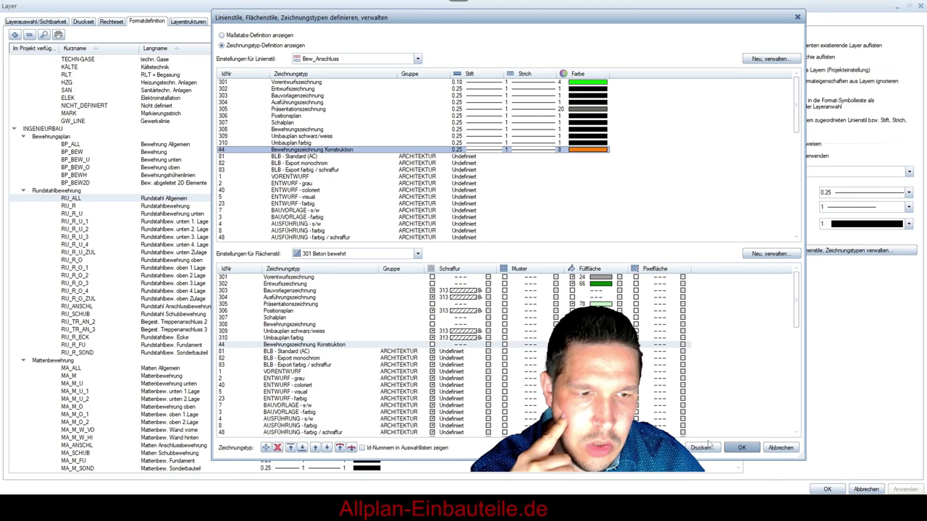
Accept the drawing-type definitions and assign the SUPPGRADE line style Bew_Allg to the layer RU_ALL.
click(741, 448)
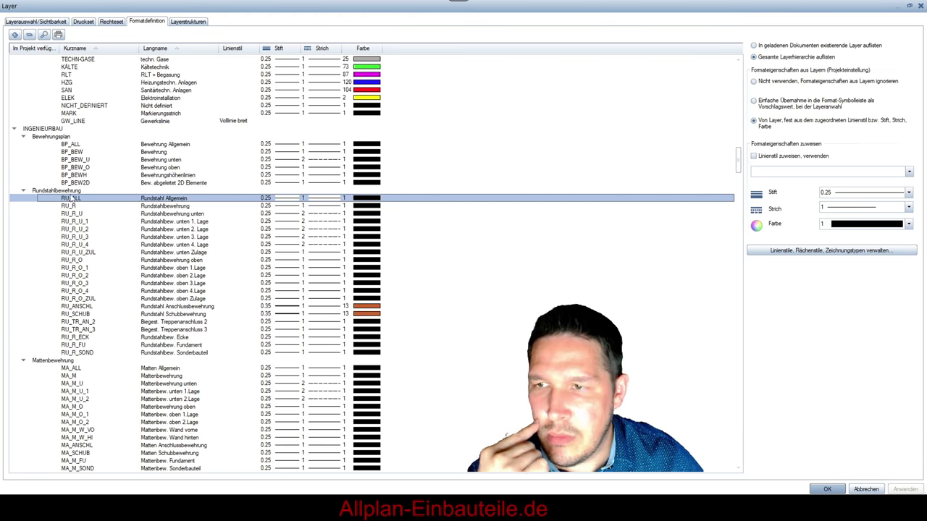
click(909, 172)
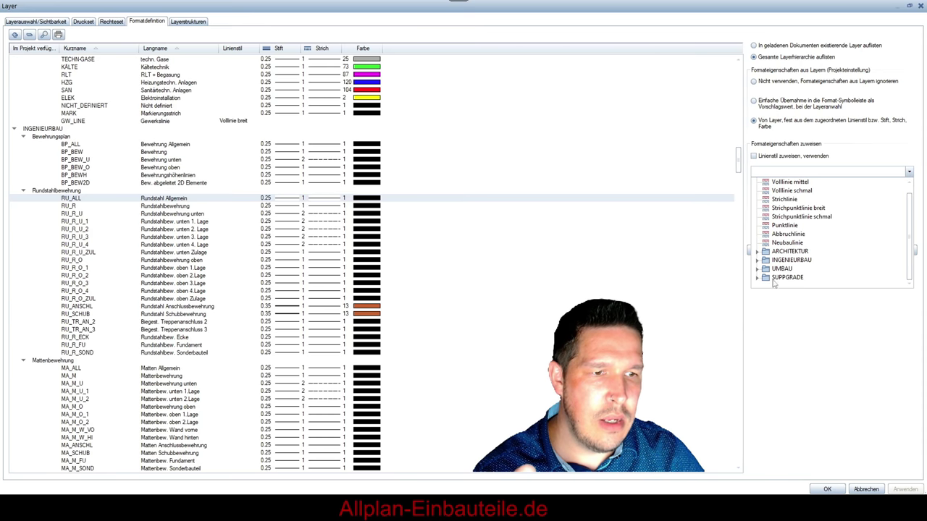
click(757, 278)
click(795, 238)
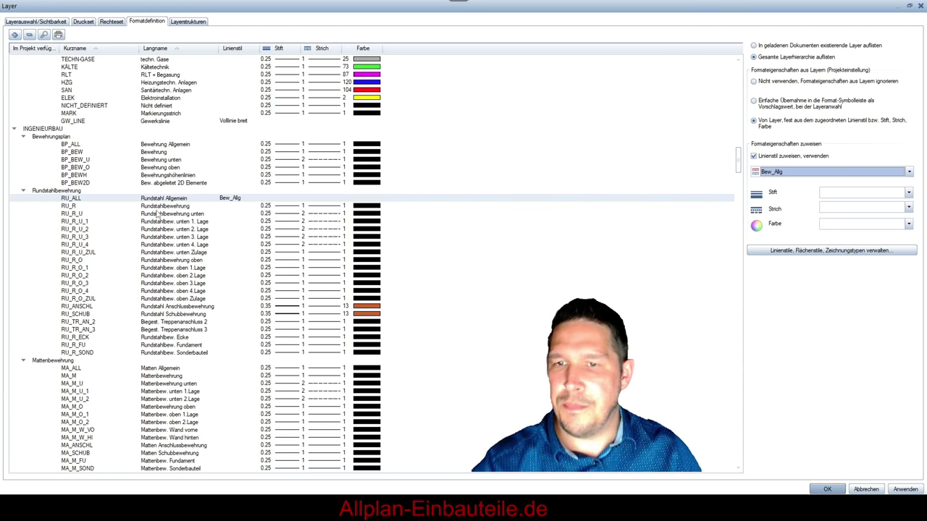
Assign the line style Bew_Unten to the layer RU_R_U and Bew_Unten_Zulagen to the layer RU_R_U_ZUL.
click(101, 214)
click(908, 171)
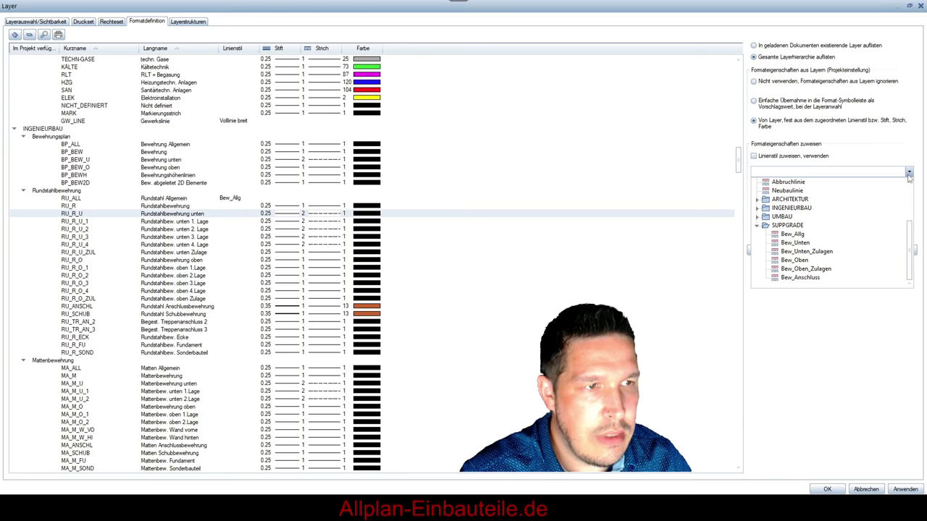
click(795, 243)
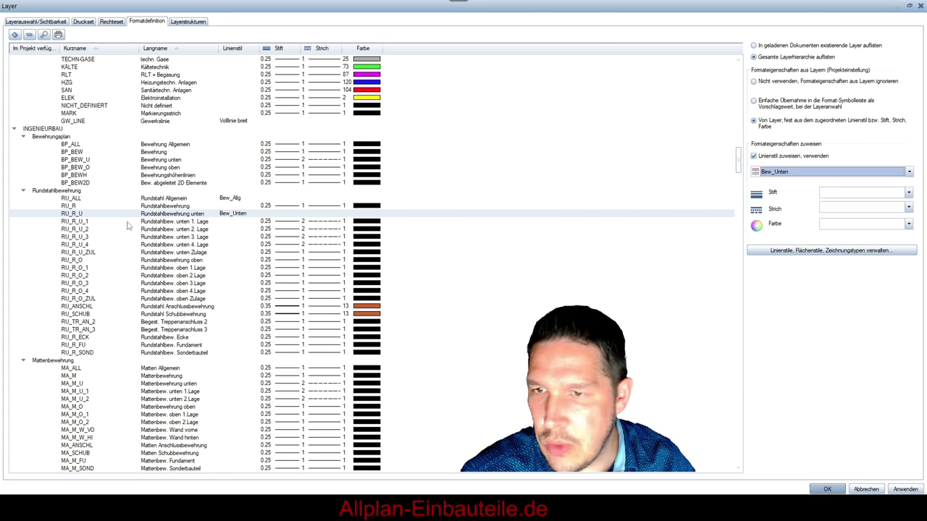
click(79, 252)
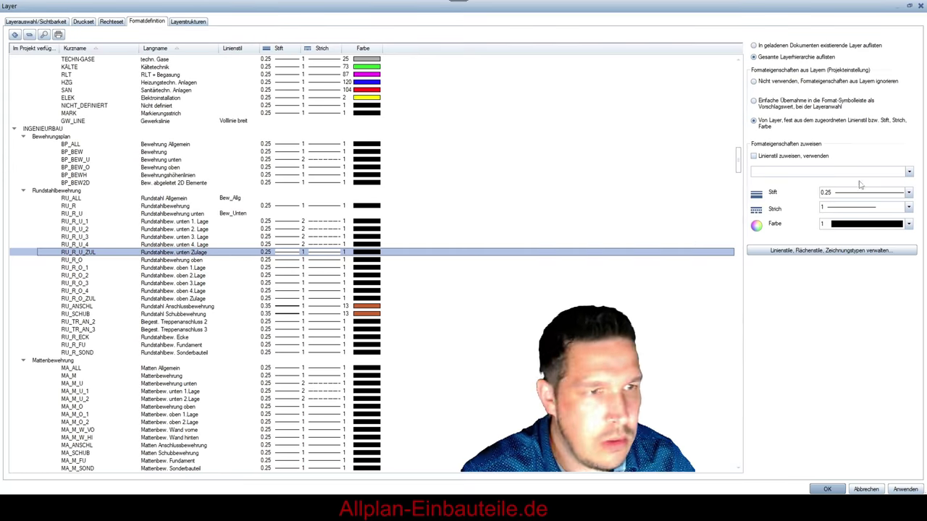
click(909, 172)
click(806, 252)
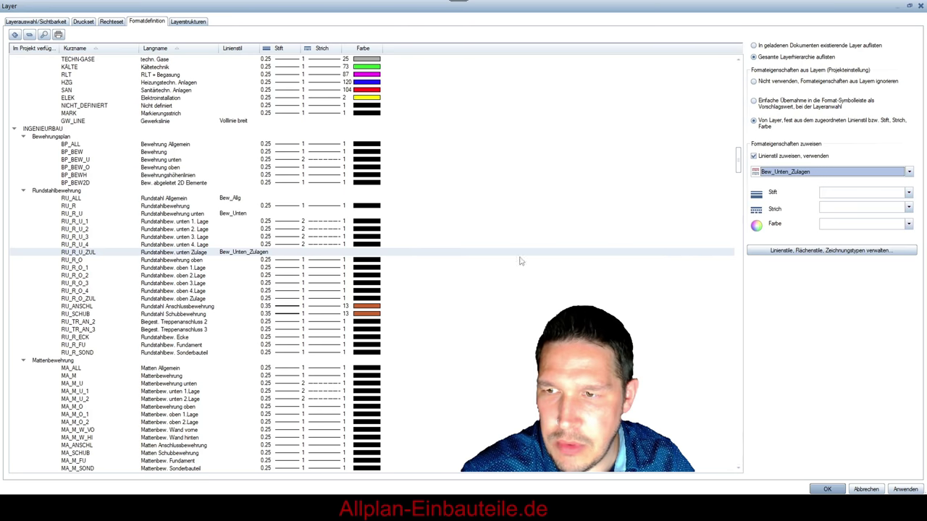
Assign the line style Bew_Oben to the layer RU_R_O and Bew_Oben_Zulagen to the layer RU_R_O_ZUL.
click(76, 260)
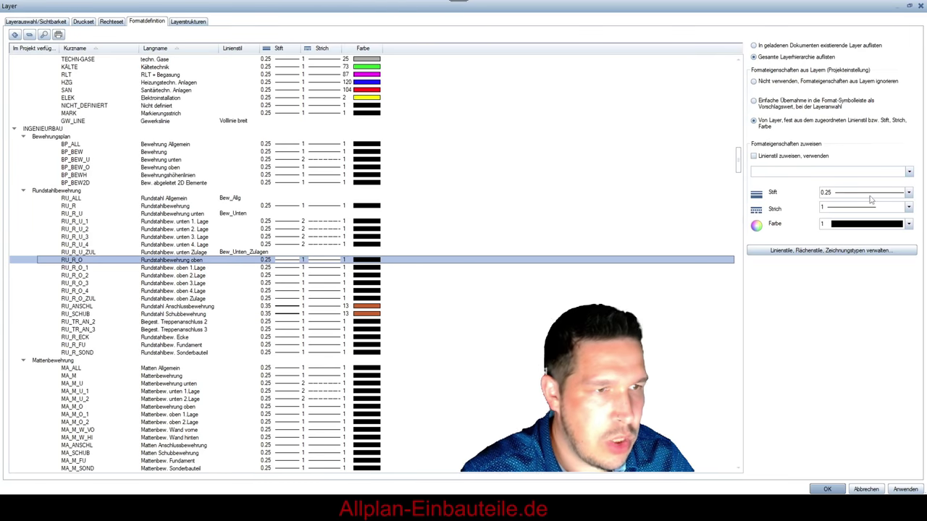
click(909, 172)
click(797, 261)
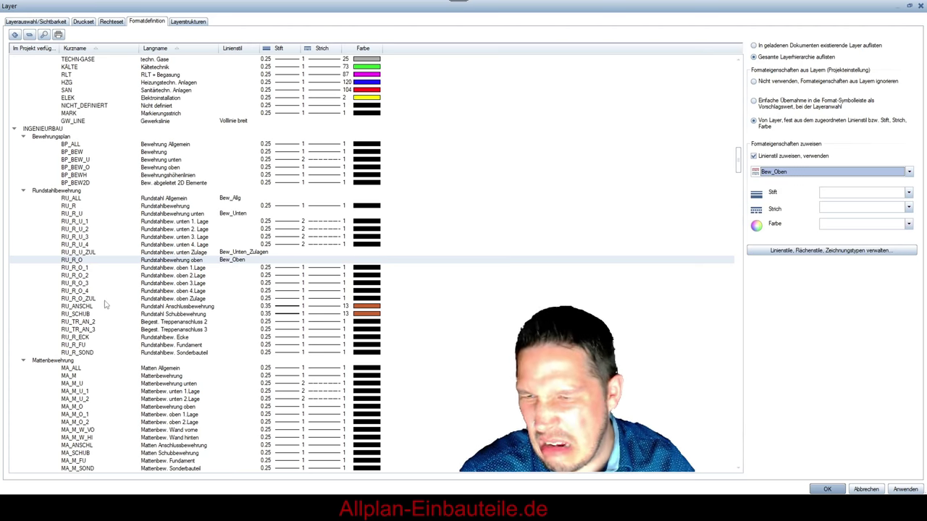
click(94, 298)
click(835, 174)
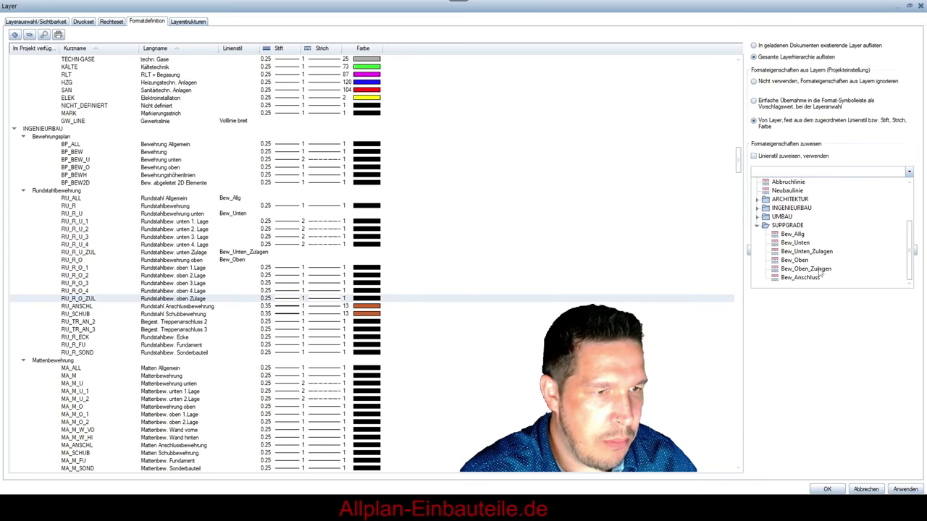
click(819, 270)
Assign the line style Bew_Anschluss to the layer RU_ANSCHL and accept the layer format settings.
click(92, 307)
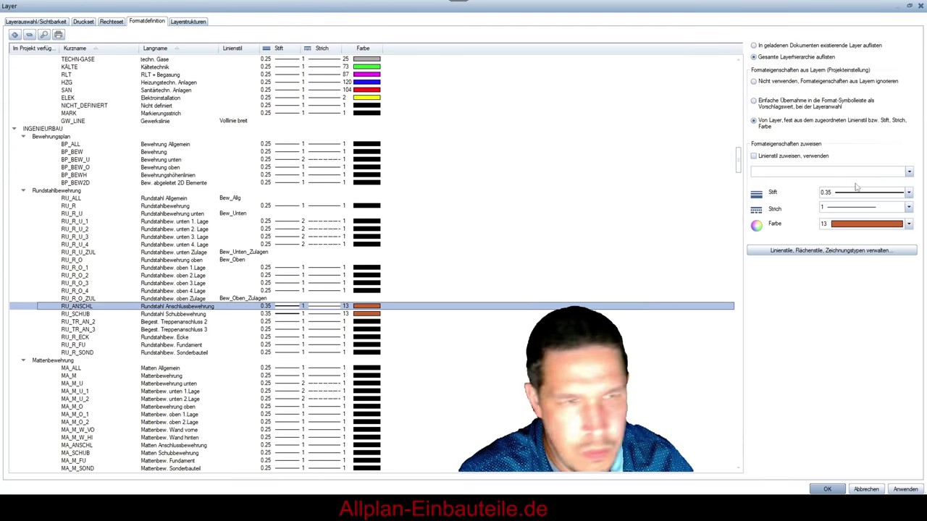
click(845, 174)
click(790, 279)
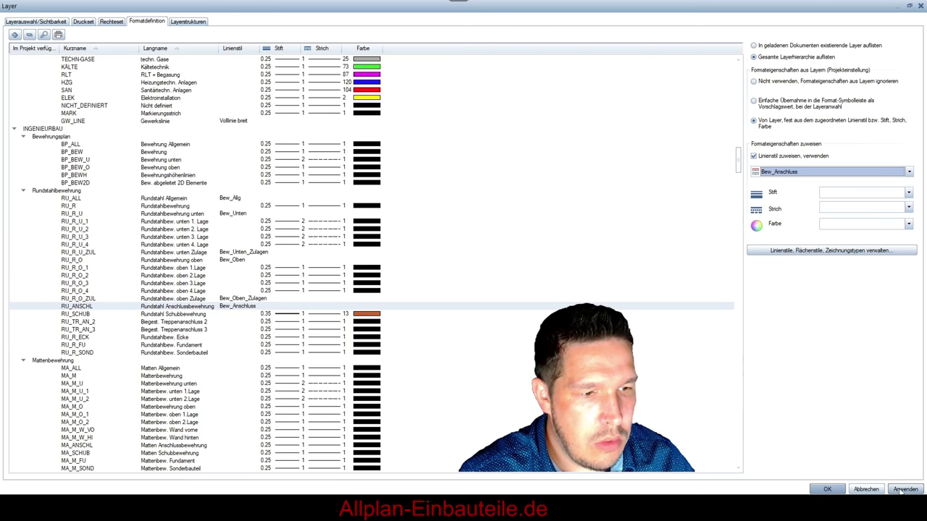
click(841, 490)
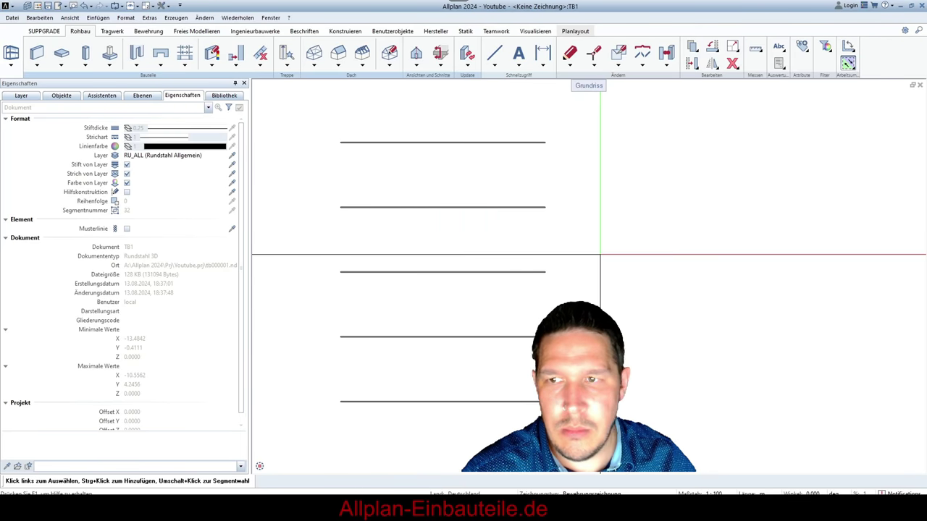
Switch the drawing type to Bewehrungszeichnung Konstruktion to check the line colours in the floor plan.
click(590, 494)
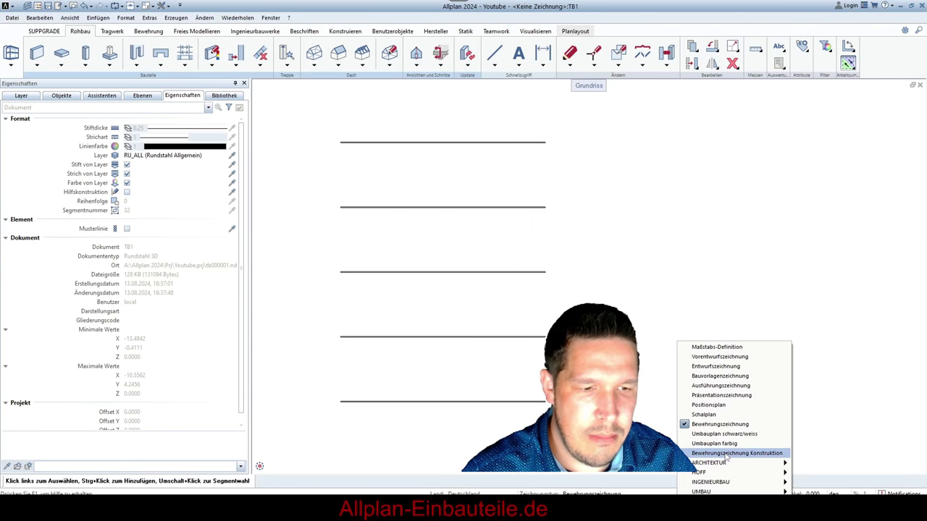
click(726, 455)
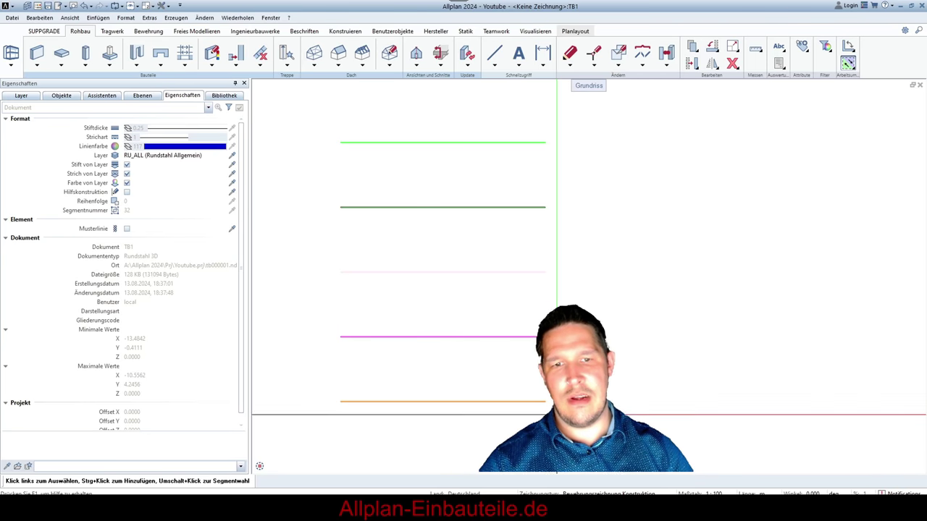
middle_drag(449, 262, 529, 264)
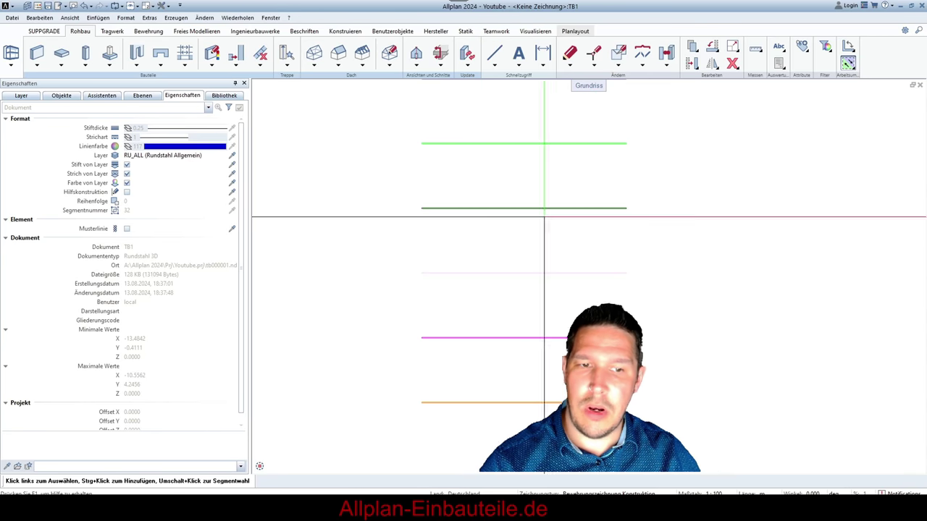
key(F4)
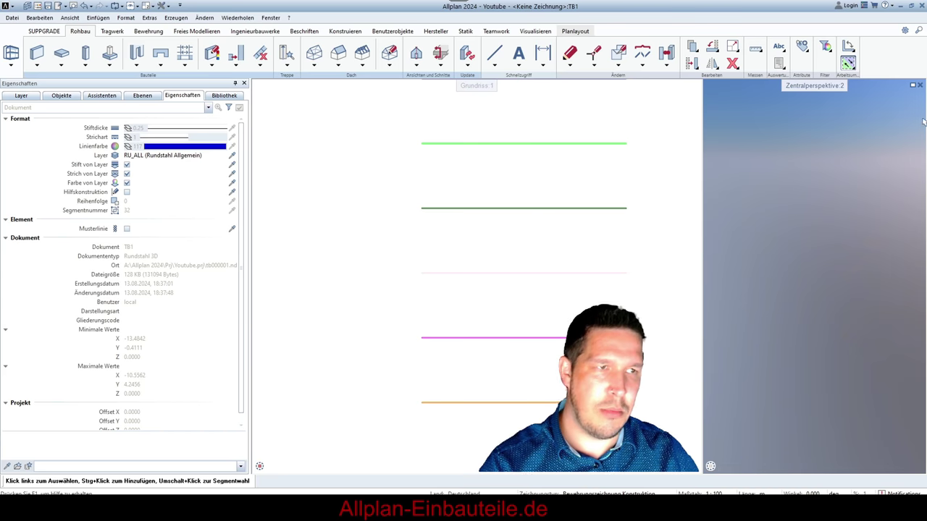
click(920, 85)
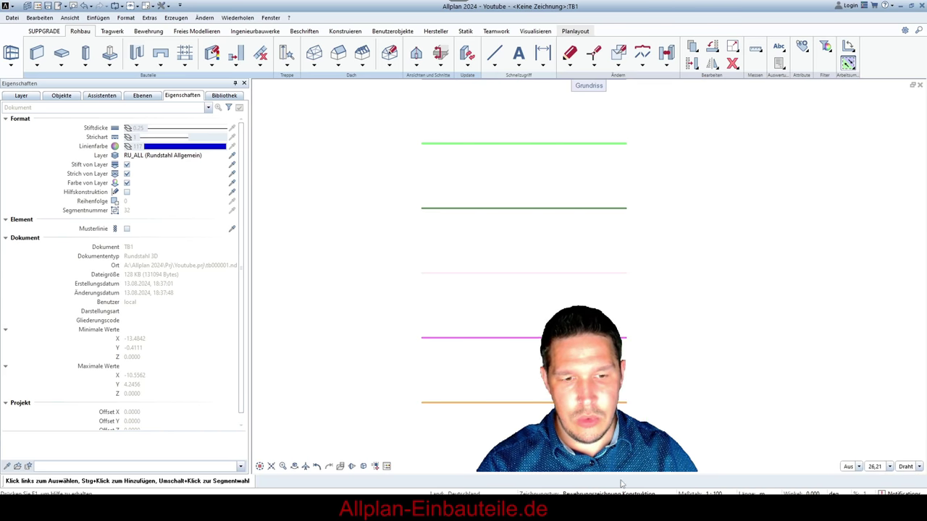
Switch the drawing type back to Bewehrungszeichnung to compare how the reinforcement lines display.
click(666, 494)
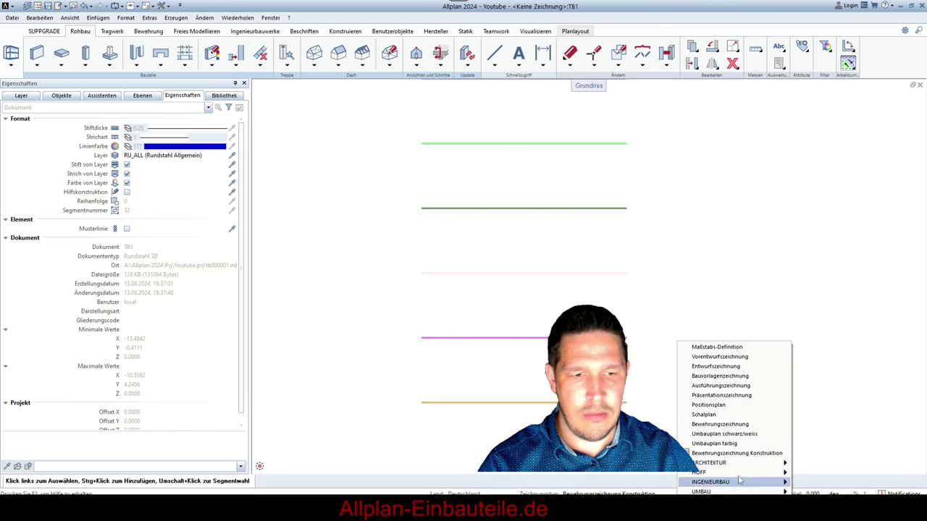
click(712, 426)
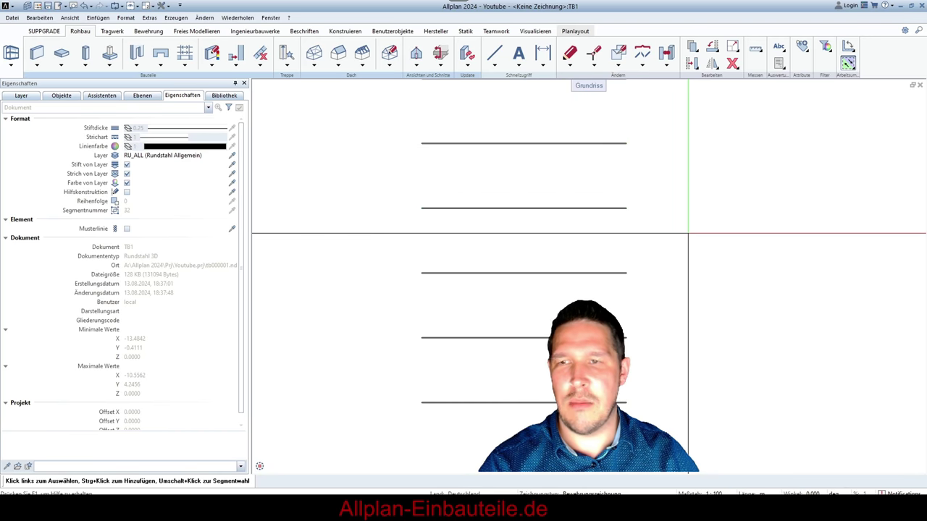